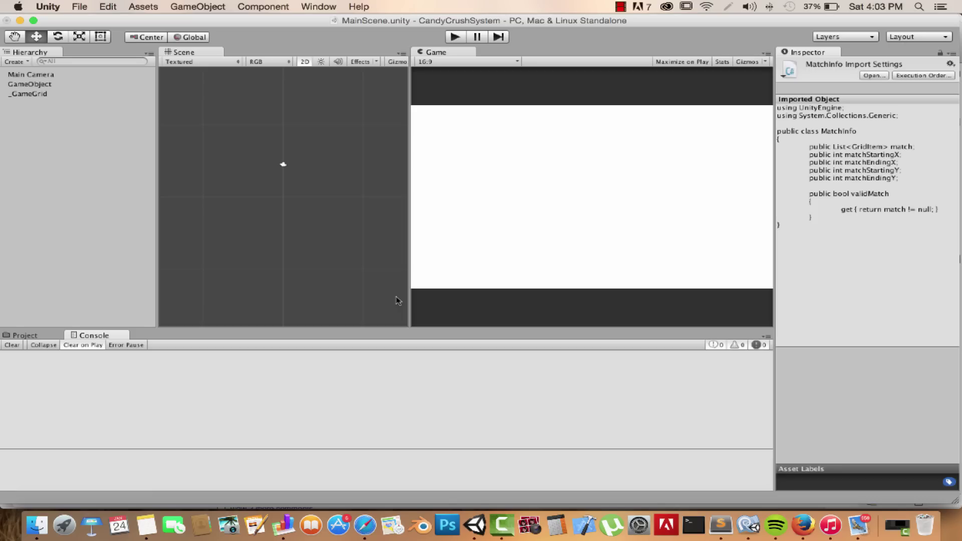
Open GameGrid.cs from Assets/Scripts in MonoDevelop for editing.
{"action": "left_click", "coordinate": [45, 337]}
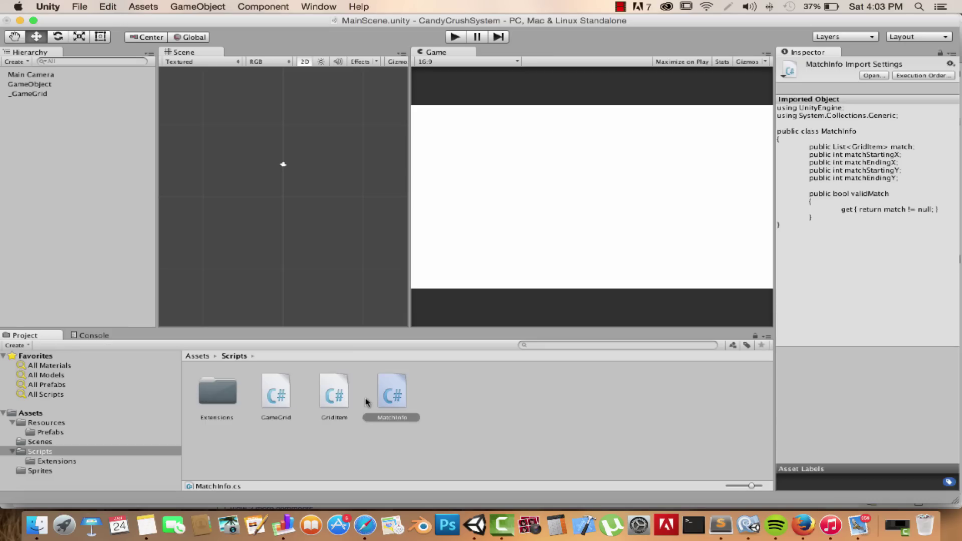
{"action": "left_click", "coordinate": [274, 398]}
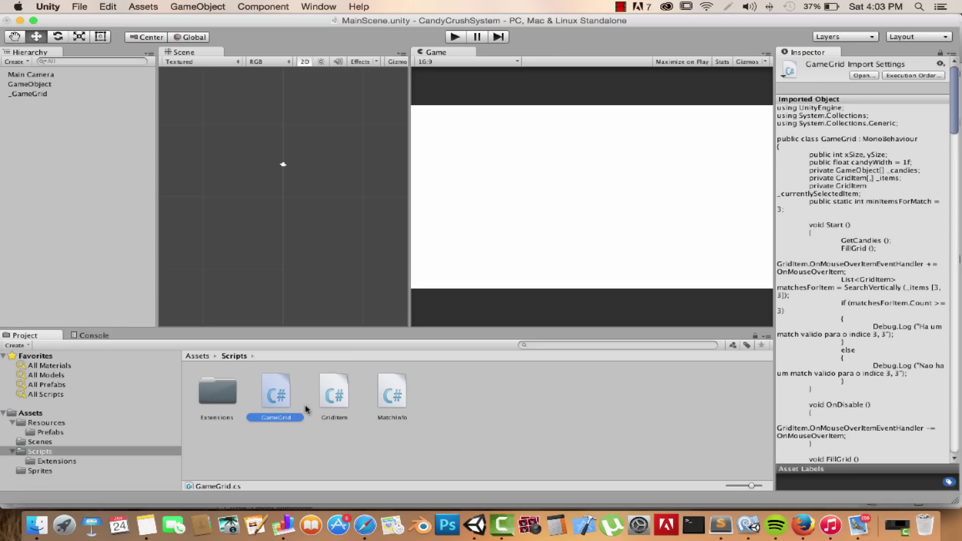
{"action": "double_click", "coordinate": [276, 393]}
Insert two blank lines just above the Swap coroutine for a new method.
{"action": "scroll", "coordinate": [385, 263], "scroll_direction": "down", "scroll_amount": 4}
{"action": "scroll", "coordinate": [385, 263], "scroll_direction": "up", "scroll_amount": 4}
{"action": "scroll", "coordinate": [385, 264], "scroll_direction": "up", "scroll_amount": 6}
{"action": "scroll", "coordinate": [385, 264], "scroll_direction": "up", "scroll_amount": 3}
{"action": "scroll", "coordinate": [385, 264], "scroll_direction": "up", "scroll_amount": 3}
{"action": "scroll", "coordinate": [385, 264], "scroll_direction": "up", "scroll_amount": 3}
{"action": "scroll", "coordinate": [385, 263], "scroll_direction": "up", "scroll_amount": 2}
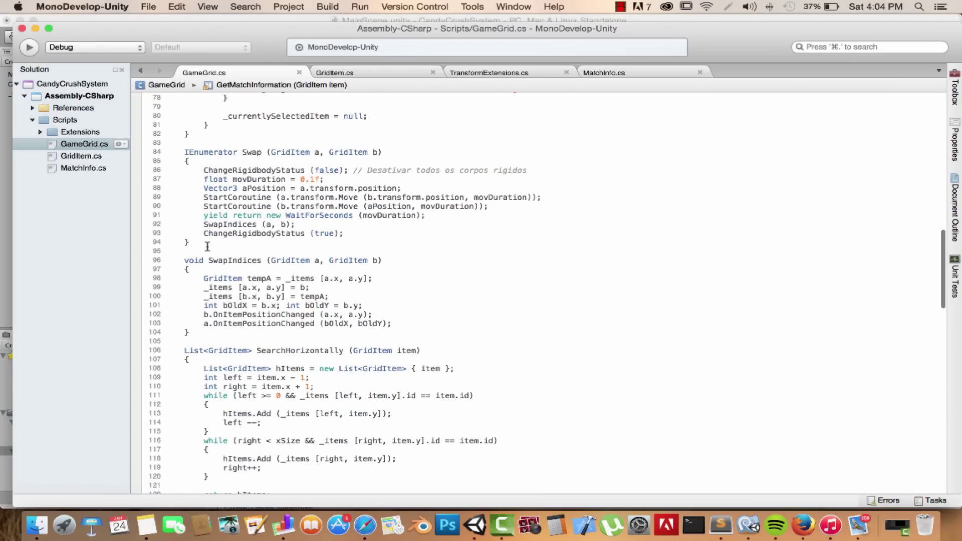
{"action": "scroll", "coordinate": [207, 247], "scroll_direction": "up", "scroll_amount": 1}
{"action": "scroll", "coordinate": [210, 240], "scroll_direction": "up", "scroll_amount": 2}
{"action": "left_click", "coordinate": [218, 203]}
{"action": "scroll", "coordinate": [218, 217], "scroll_direction": "up", "scroll_amount": 4}
{"action": "key", "text": "Return"}
{"action": "scroll", "coordinate": [218, 216], "scroll_direction": "down", "scroll_amount": 3}
{"action": "key", "text": "Return"}
{"action": "key", "text": "Up"}
Declare 'IEnumerator TryMatch (GridItem a, GridItem b)' with an empty brace body.
{"action": "type", "text": "IEnumerator"}
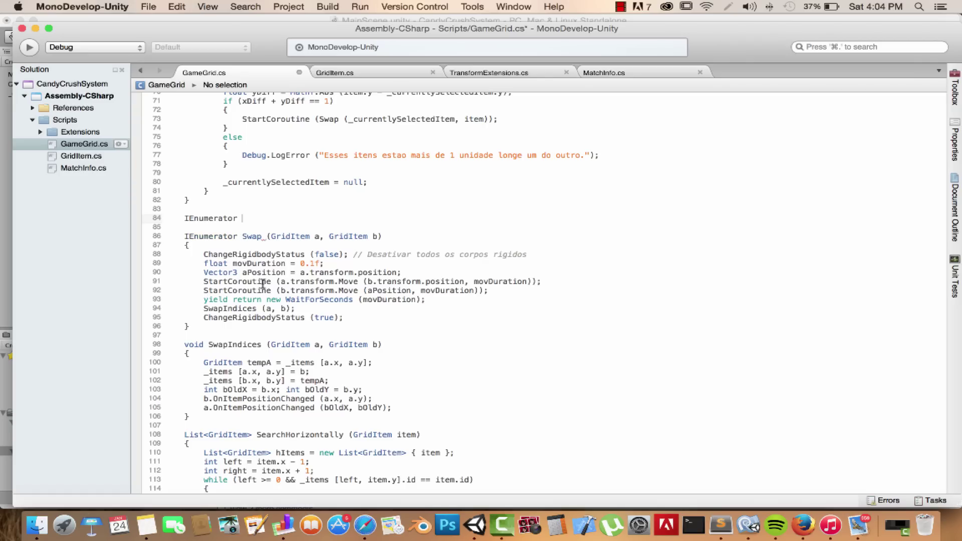
{"action": "mouse_move", "coordinate": [262, 283]}
{"action": "type", "text": "TryMatch (GridItem a, GridItem b)"}
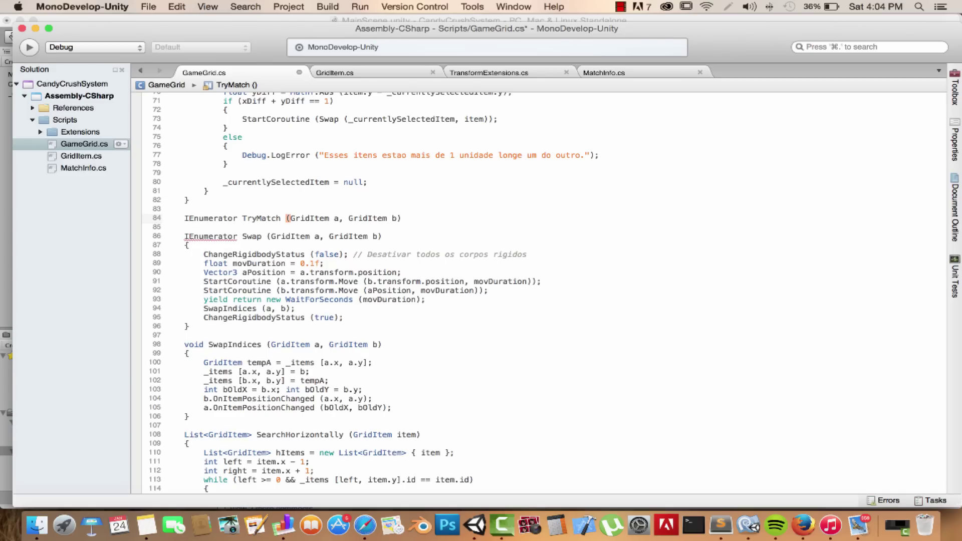
{"action": "key", "text": "Return"}
{"action": "type", "text": "{"}
{"action": "key", "text": "Return"}
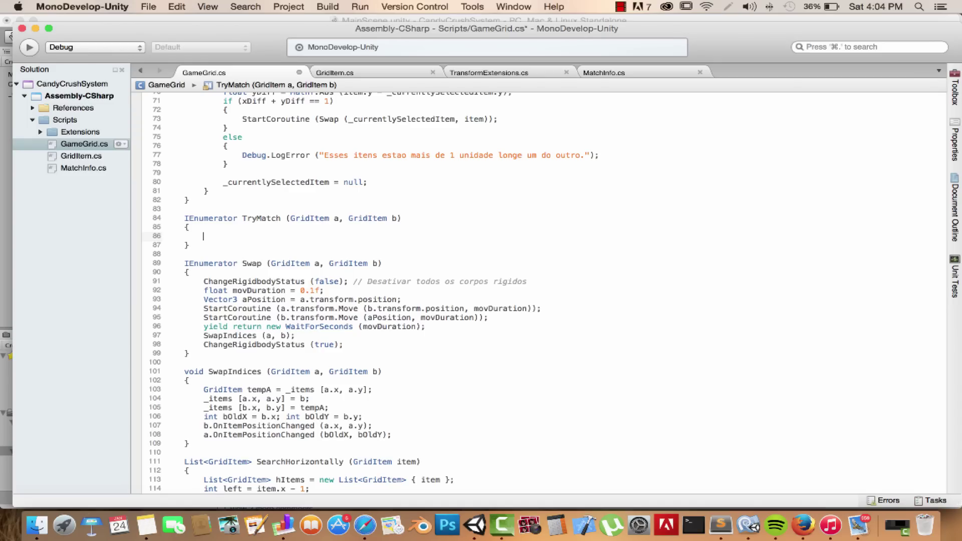
{"action": "scroll", "coordinate": [280, 278], "scroll_direction": "up", "scroll_amount": 4}
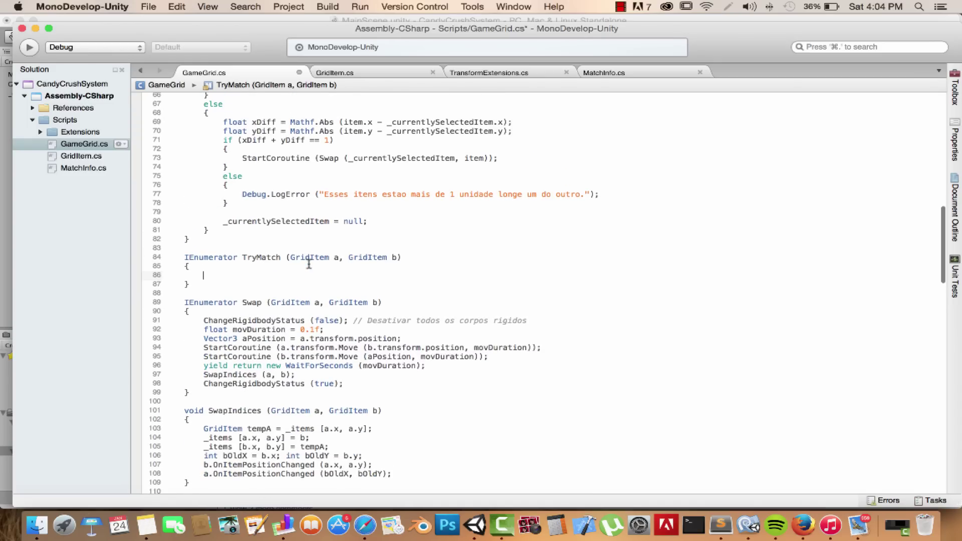
Add MatchInfo matchA = GetMatchInformation(a) and matchB = GetMatchInformation(b) in TryMatch, then save.
{"action": "type", "text": "MatchInfo "}
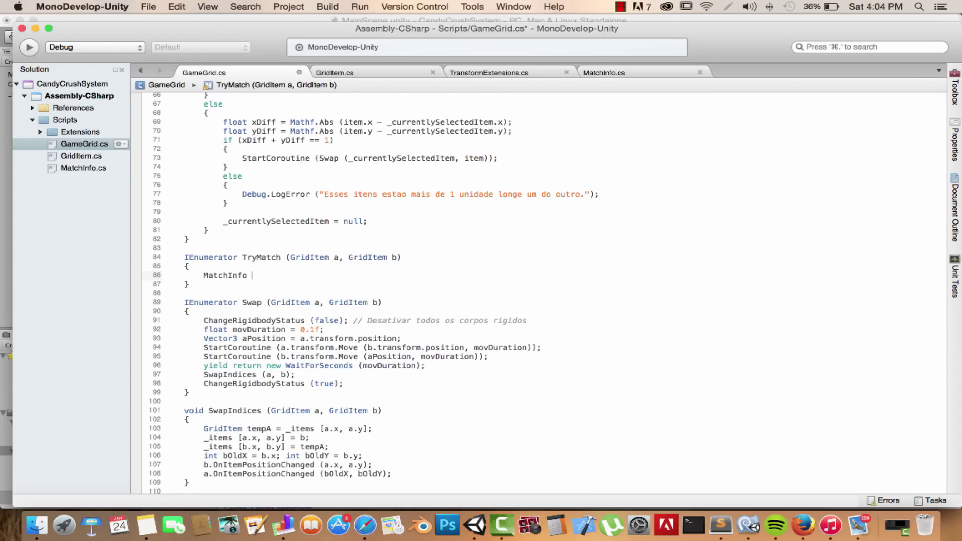
{"action": "type", "text": "inf"}
{"action": "key", "text": "BackSpace"}
{"action": "key", "text": "BackSpace"}
{"action": "key", "text": "BackSpace"}
{"action": "type", "text": "ma"}
{"action": "type", "text": "tchA = GetM"}
{"action": "key", "text": "Return"}
{"action": "type", "text": "(a);"}
{"action": "key", "text": "Return"}
{"action": "type", "text": "MatchInfo "}
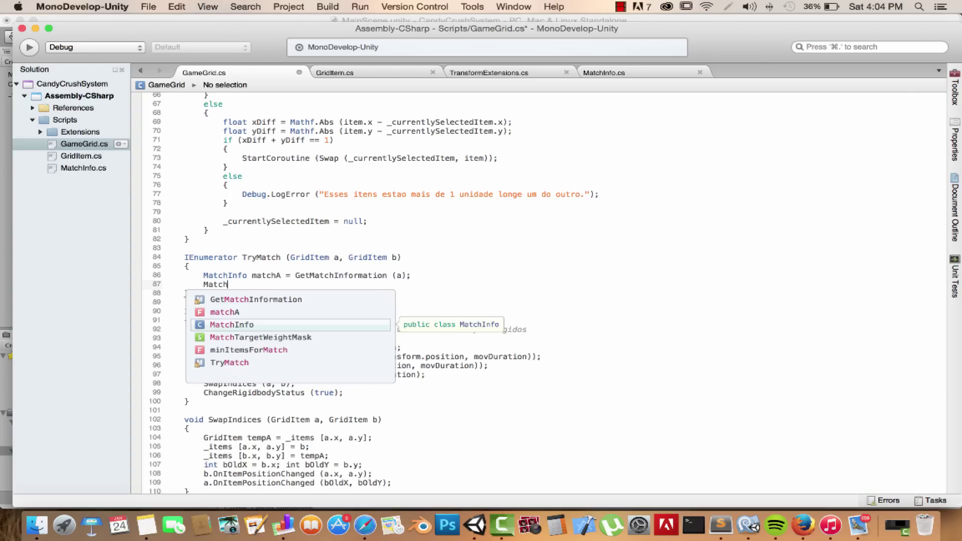
{"action": "type", "text": "match"}
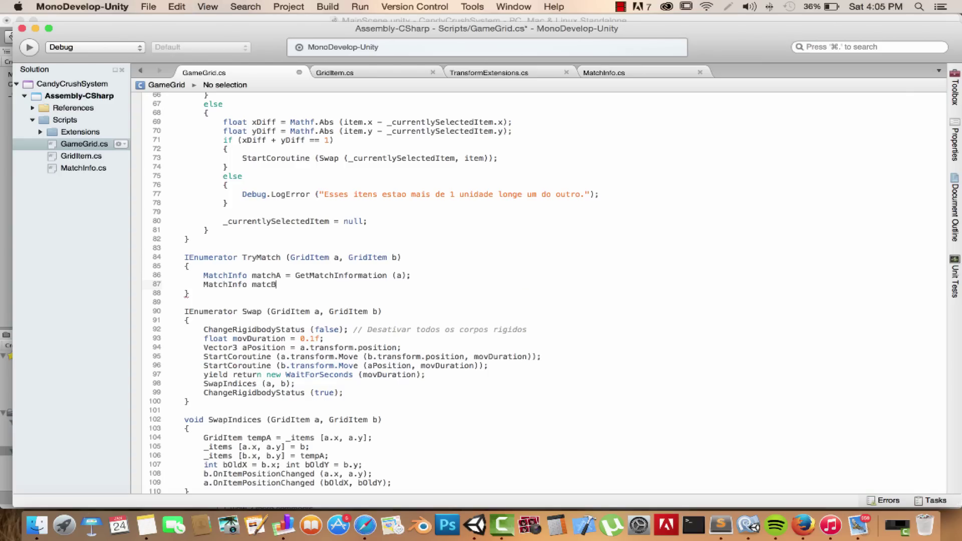
{"action": "type", "text": "B = GetM"}
{"action": "key", "text": "Up"}
{"action": "key", "text": "Return"}
{"action": "type", "text": "(b);"}
{"action": "key", "text": "super+s"}
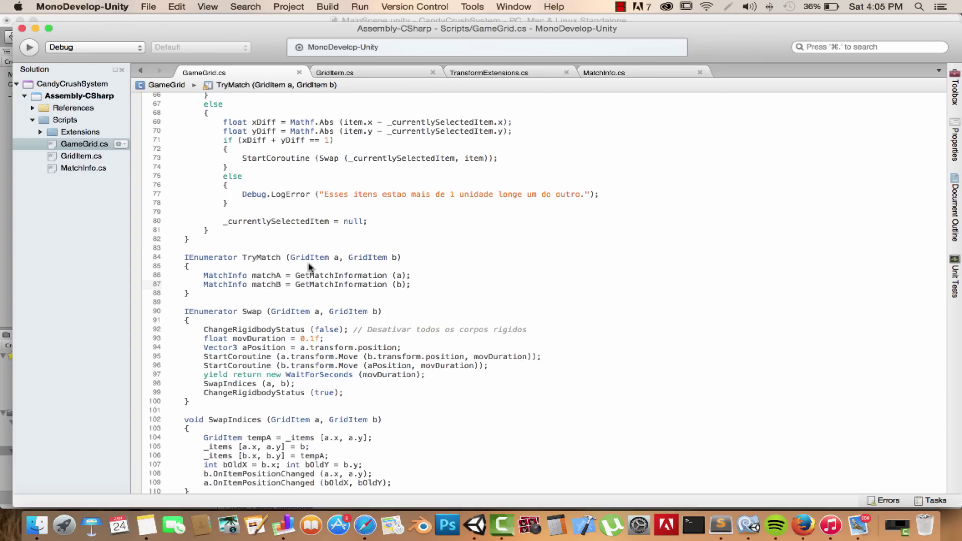
Add 'yield return StartCoroutine (Swap (a, b));' after the match lines and save.
{"action": "scroll", "coordinate": [456, 265], "scroll_direction": "up", "scroll_amount": 7}
{"action": "scroll", "coordinate": [458, 267], "scroll_direction": "down", "scroll_amount": 9}
{"action": "scroll", "coordinate": [458, 266], "scroll_direction": "down", "scroll_amount": 3}
{"action": "scroll", "coordinate": [448, 261], "scroll_direction": "up", "scroll_amount": 4}
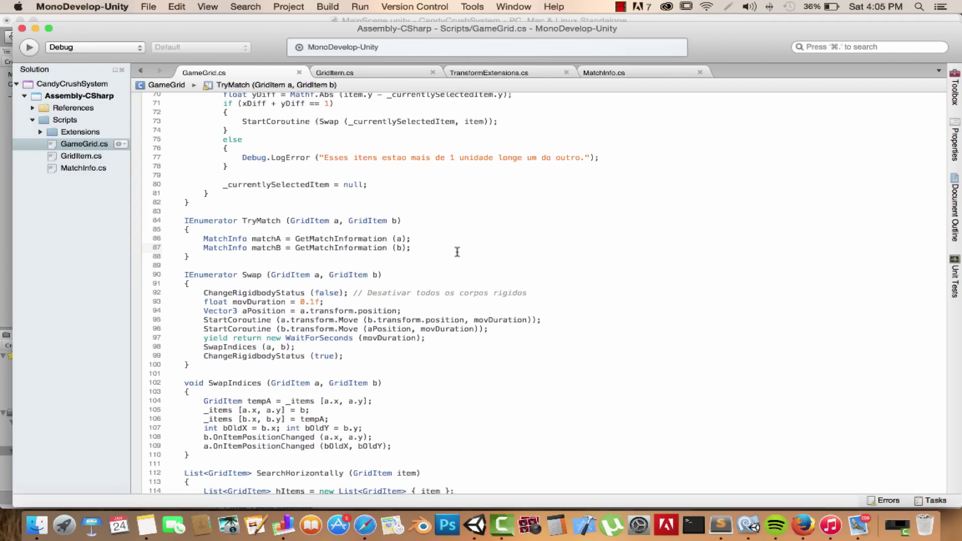
{"action": "key", "text": "Return"}
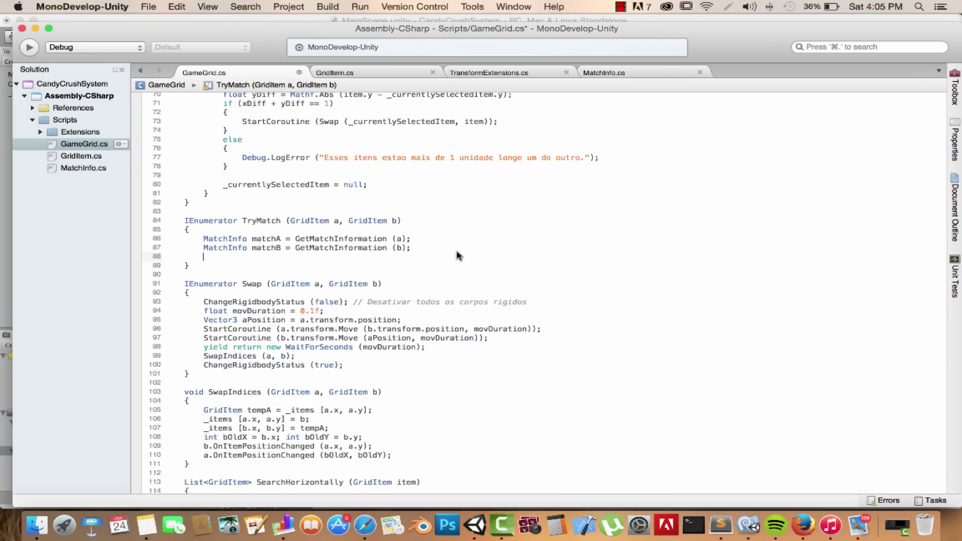
{"action": "type", "text": "yield retru"}
{"action": "key", "text": "BackSpace"}
{"action": "key", "text": "BackSpace"}
{"action": "type", "text": "urn StartCoroutine ("}
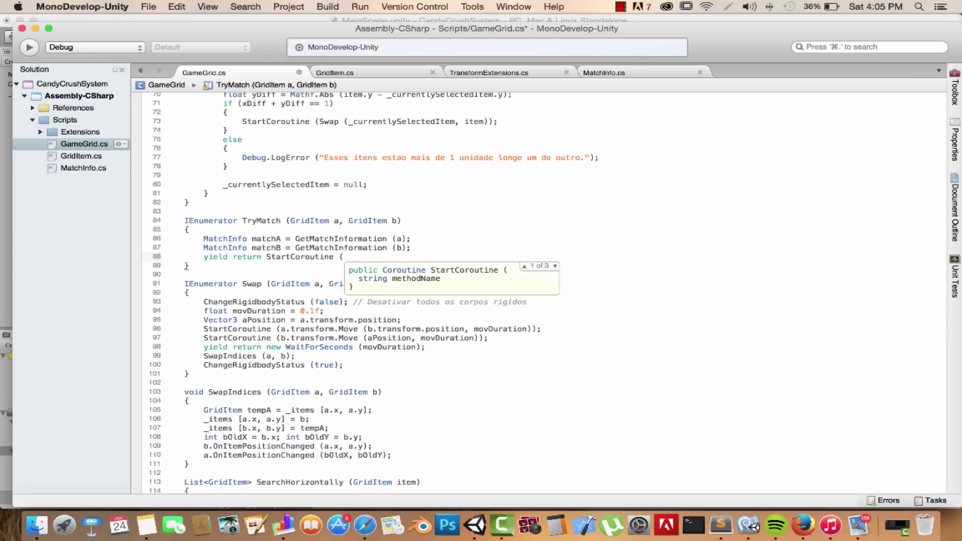
{"action": "type", "text": "SwapIndi"}
{"action": "key", "text": "BackSpace"}
{"action": "key", "text": "BackSpace"}
{"action": "key", "text": "BackSpace"}
{"action": "key", "text": "BackSpace"}
{"action": "type", "text": "(a, b));"}
{"action": "key", "text": "super+s"}
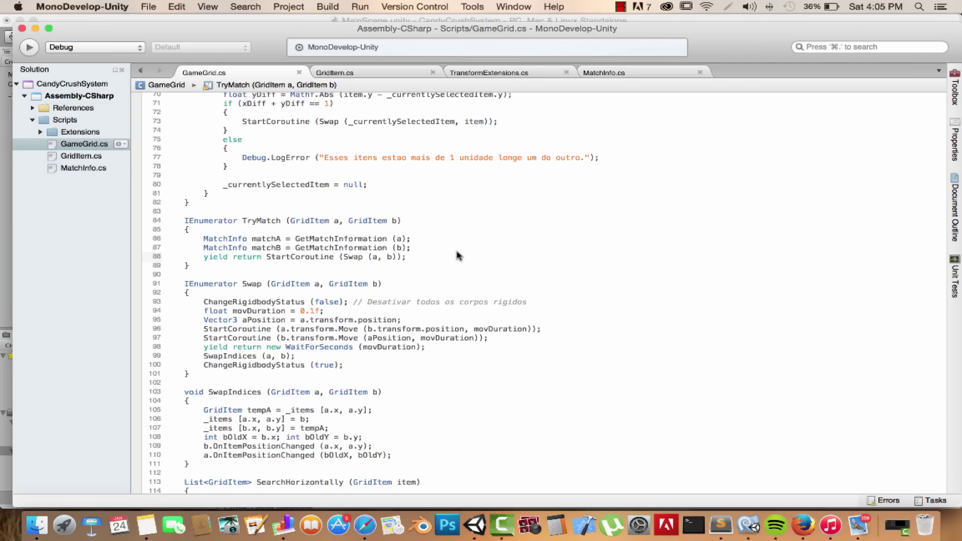
{"action": "key", "text": "Return"}
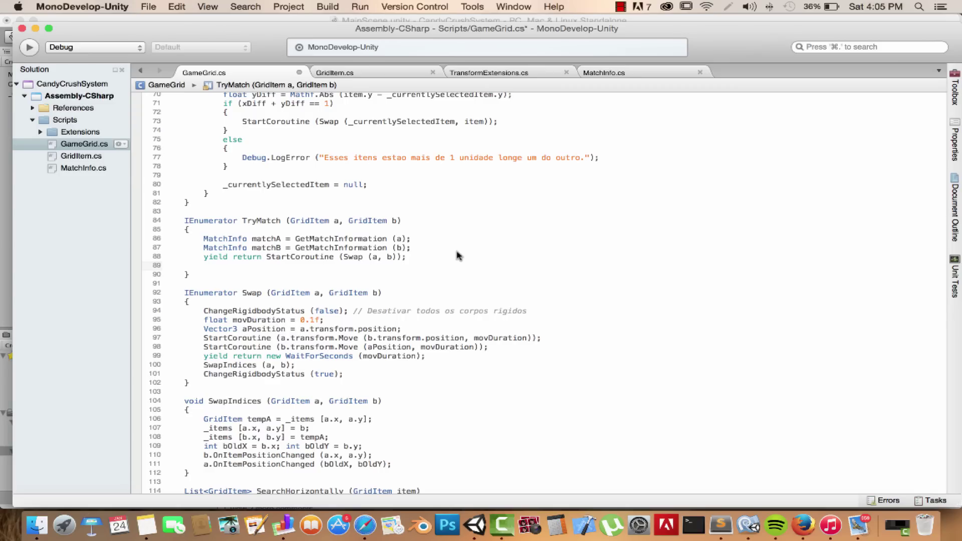
Write the block 'if (!matchA.validMatch && !matchB.validMatch) {'.
{"action": "type", "text": "if (!matchA"}
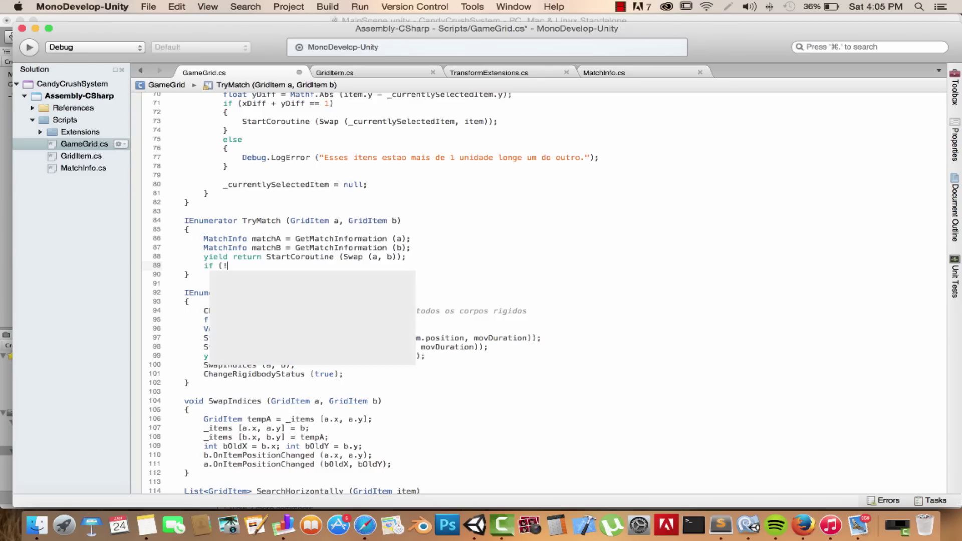
{"action": "type", "text": "."}
{"action": "key", "text": "Down"}
{"action": "key", "text": "Down"}
{"action": "key", "text": "Down"}
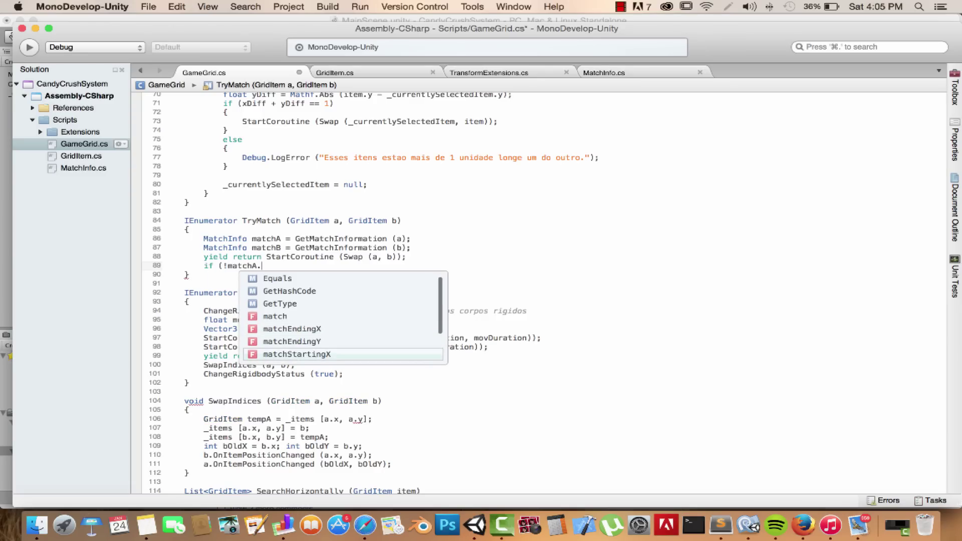
{"action": "key", "text": "Down"}
{"action": "key", "text": "Down"}
{"action": "key", "text": "Down"}
{"action": "key", "text": "Return"}
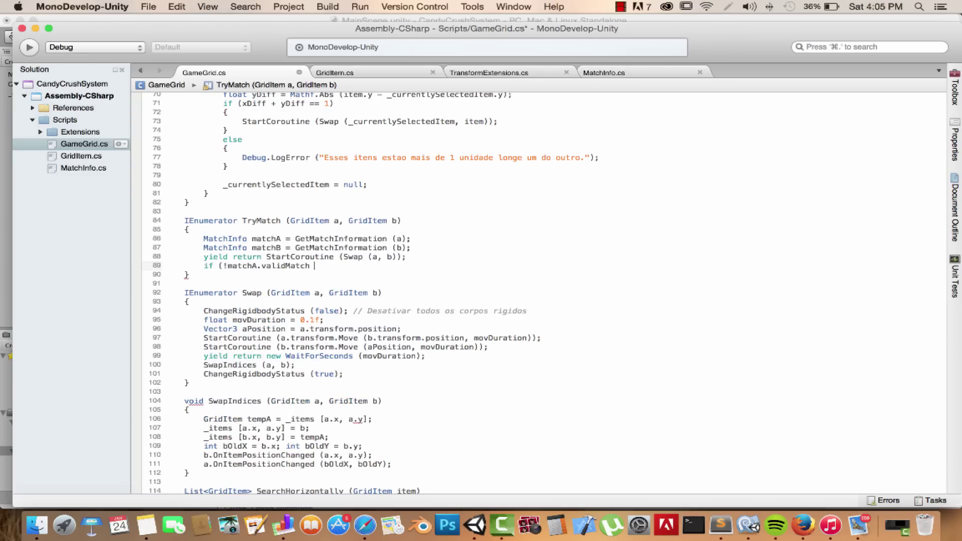
{"action": "type", "text": "&& !m"}
{"action": "type", "text": "atc"}
{"action": "key", "text": "Down"}
{"action": "type", "text": "."}
{"action": "key", "text": "Return"}
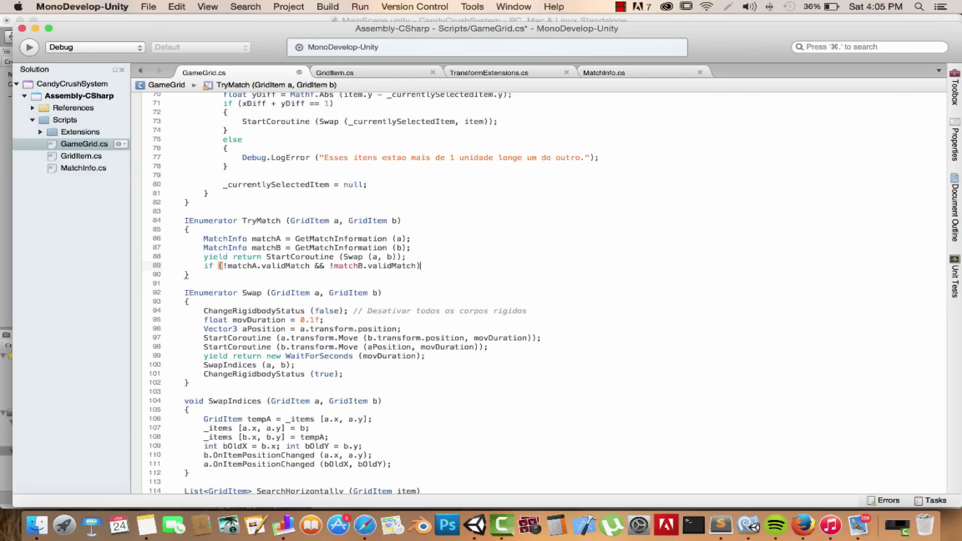
{"action": "type", "text": ")"}
{"action": "key", "text": "Return"}
{"action": "type", "text": "{"}
{"action": "key", "text": "Return"}
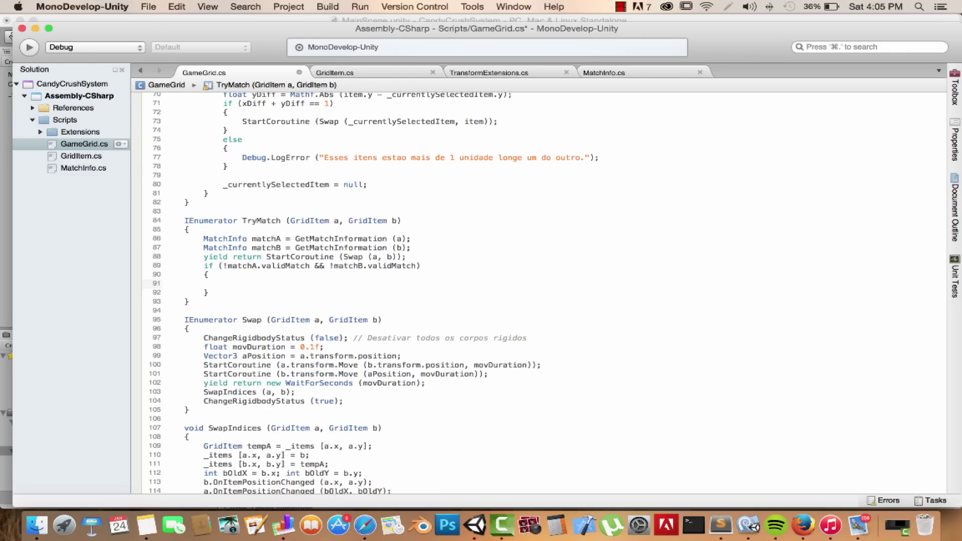
Inside the if block, swap back with StartCoroutine (Swap (a, b)), add 'yield break;', and save.
{"action": "type", "text": "yield re"}
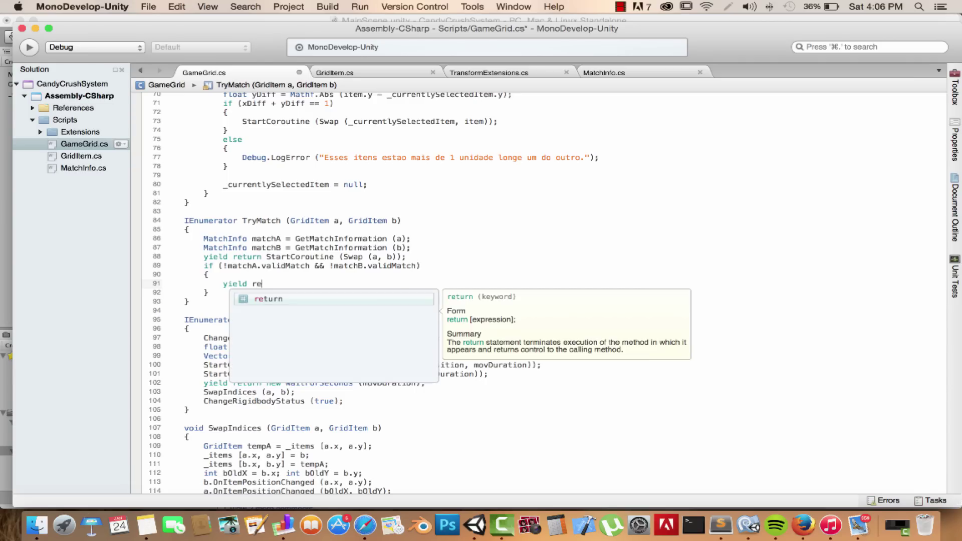
{"action": "type", "text": "turn StartCo"}
{"action": "key", "text": "Return"}
{"action": "type", "text": "(Swap (a, b));"}
{"action": "key", "text": "super+s"}
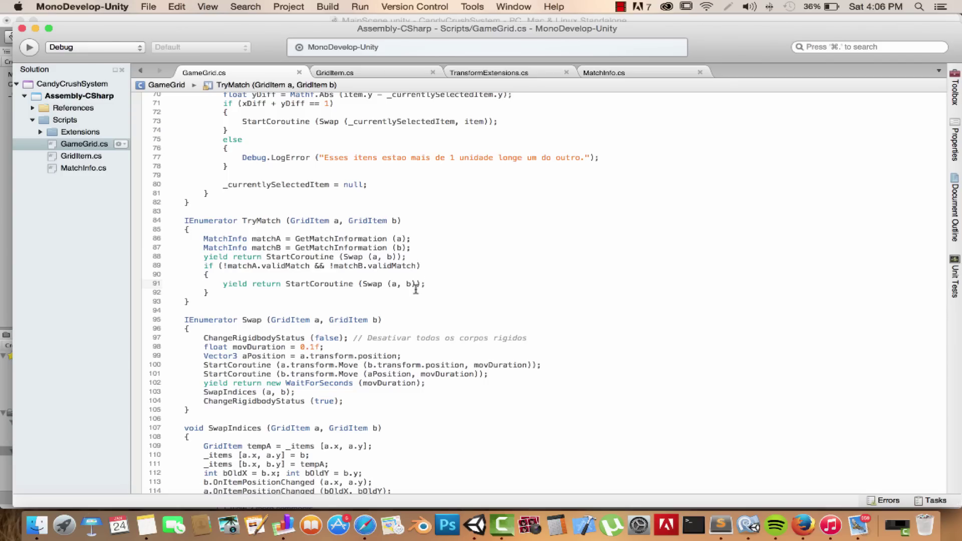
{"action": "key", "text": "Return"}
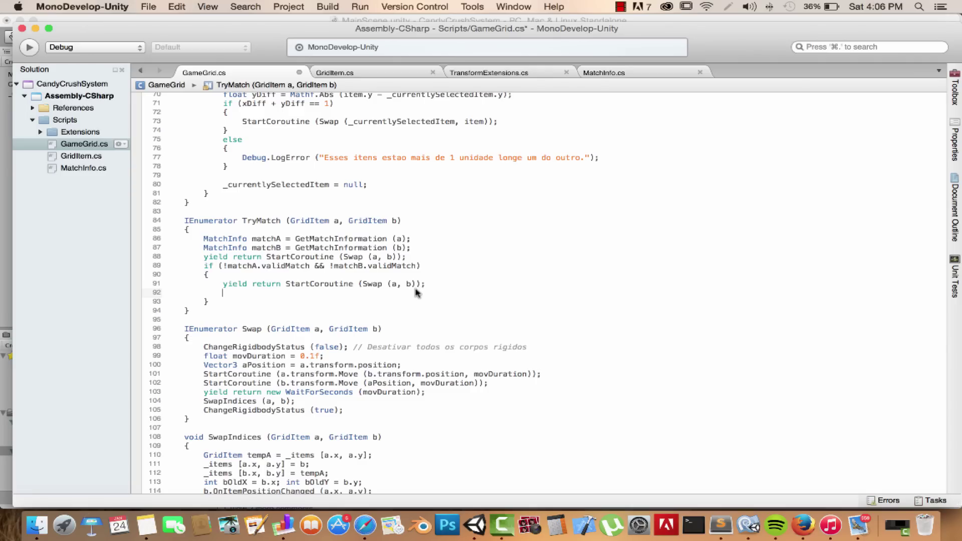
{"action": "type", "text": "yield "}
{"action": "type", "text": "break;"}
{"action": "key", "text": "super+s"}
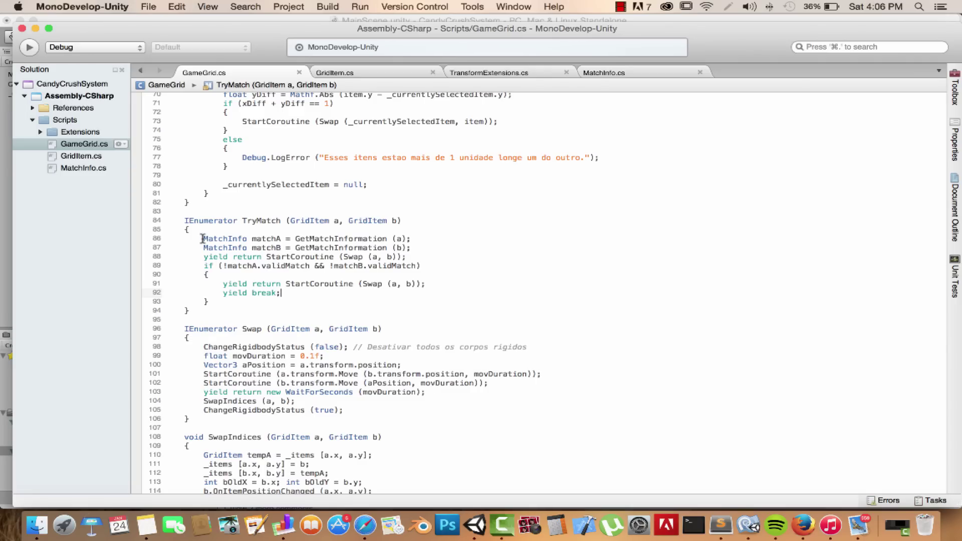
Replace the Swap coroutine call on line 73 of OnMouseOverItem with TryMatch.
{"action": "mouse_move", "coordinate": [258, 295]}
{"action": "scroll", "coordinate": [249, 250], "scroll_direction": "up", "scroll_amount": 2}
{"action": "scroll", "coordinate": [249, 251], "scroll_direction": "down", "scroll_amount": 1}
{"action": "scroll", "coordinate": [246, 276], "scroll_direction": "down", "scroll_amount": 1}
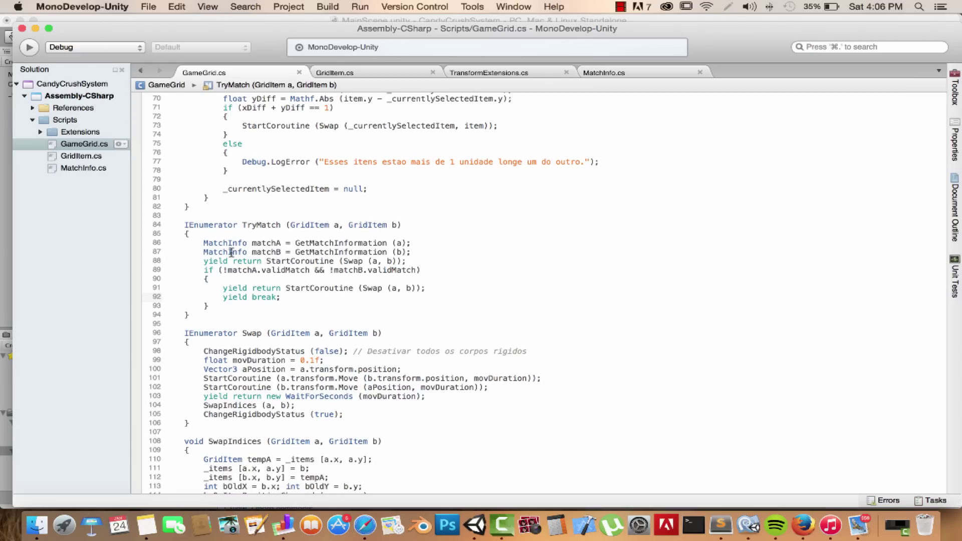
{"action": "scroll", "coordinate": [291, 311], "scroll_direction": "down", "scroll_amount": 6}
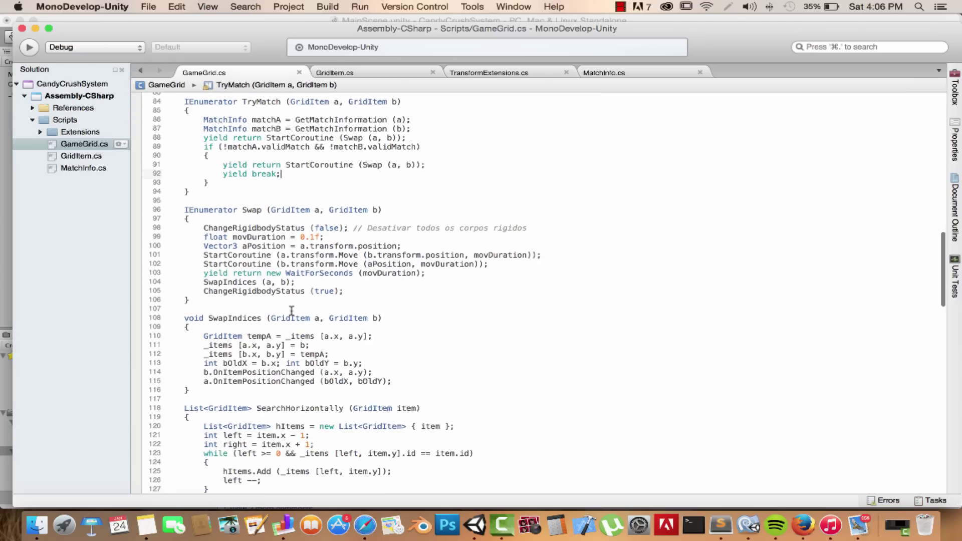
{"action": "scroll", "coordinate": [292, 310], "scroll_direction": "down", "scroll_amount": 4}
{"action": "scroll", "coordinate": [292, 310], "scroll_direction": "down", "scroll_amount": 2}
{"action": "scroll", "coordinate": [292, 311], "scroll_direction": "down", "scroll_amount": 5}
{"action": "scroll", "coordinate": [292, 311], "scroll_direction": "down", "scroll_amount": 6}
{"action": "scroll", "coordinate": [292, 311], "scroll_direction": "down", "scroll_amount": 6}
{"action": "scroll", "coordinate": [292, 310], "scroll_direction": "up", "scroll_amount": 15}
{"action": "scroll", "coordinate": [291, 314], "scroll_direction": "up", "scroll_amount": 10}
{"action": "scroll", "coordinate": [291, 313], "scroll_direction": "up", "scroll_amount": 7}
{"action": "scroll", "coordinate": [291, 313], "scroll_direction": "up", "scroll_amount": 1}
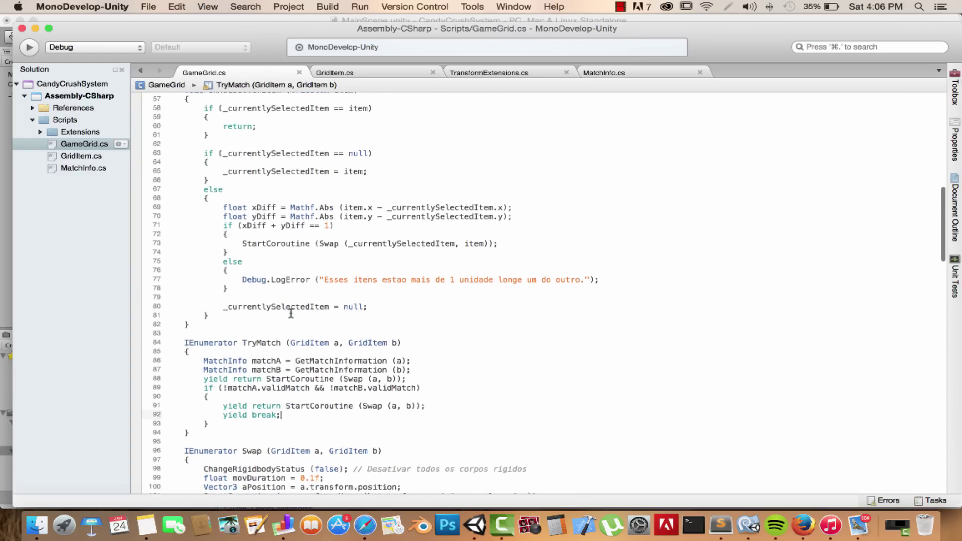
{"action": "scroll", "coordinate": [291, 313], "scroll_direction": "up", "scroll_amount": 3}
{"action": "double_click", "coordinate": [329, 262]}
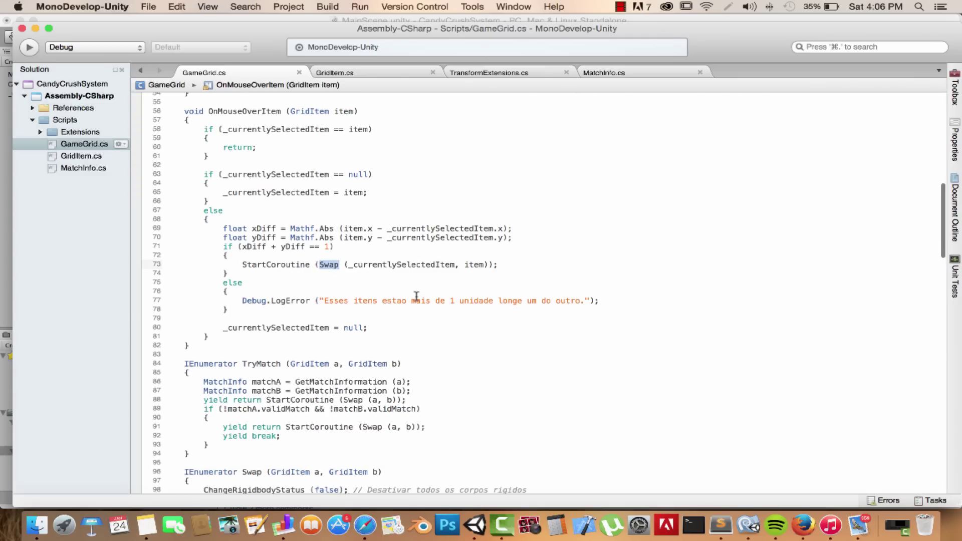
{"action": "scroll", "coordinate": [335, 299], "scroll_direction": "up", "scroll_amount": 1}
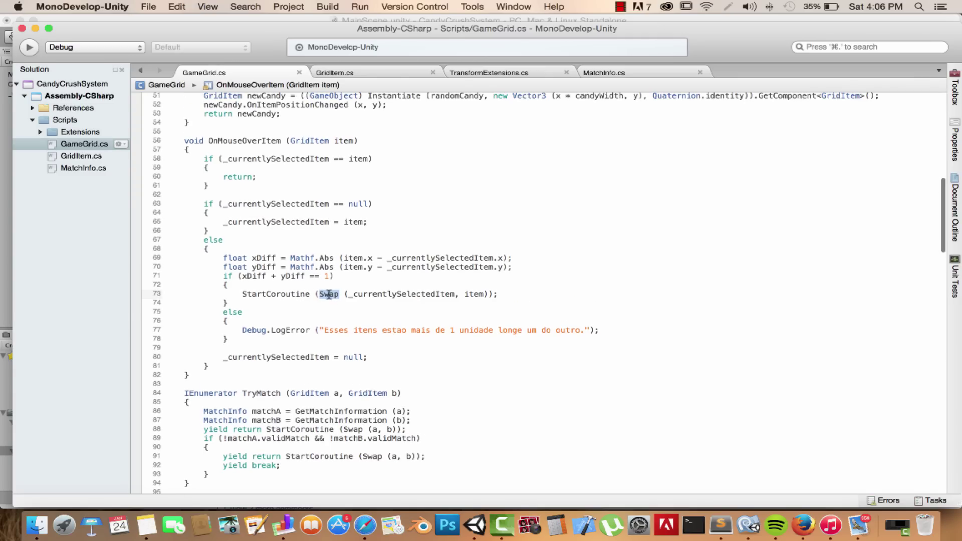
{"action": "type", "text": "TryM"}
{"action": "key", "text": "Return"}
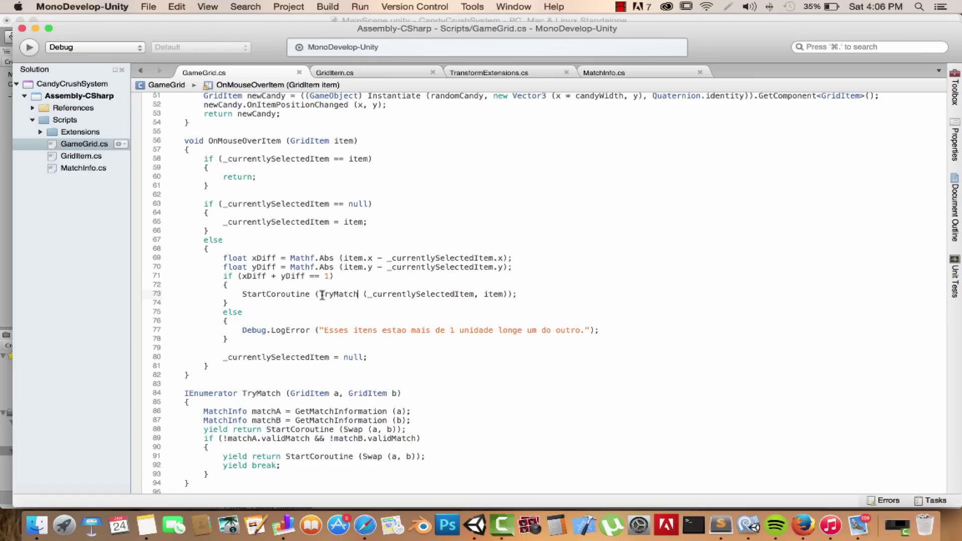
{"action": "mouse_move", "coordinate": [331, 296]}
Play-test the grid in an enlarged Game view, then select TransformExtensions in Scripts/Extensions.
{"action": "left_click", "coordinate": [475, 525]}
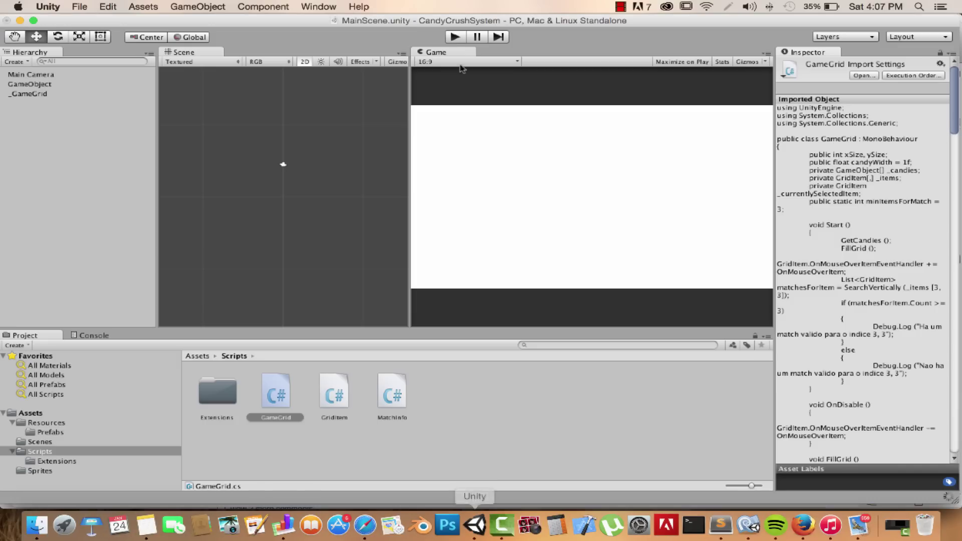
{"action": "left_click", "coordinate": [456, 38]}
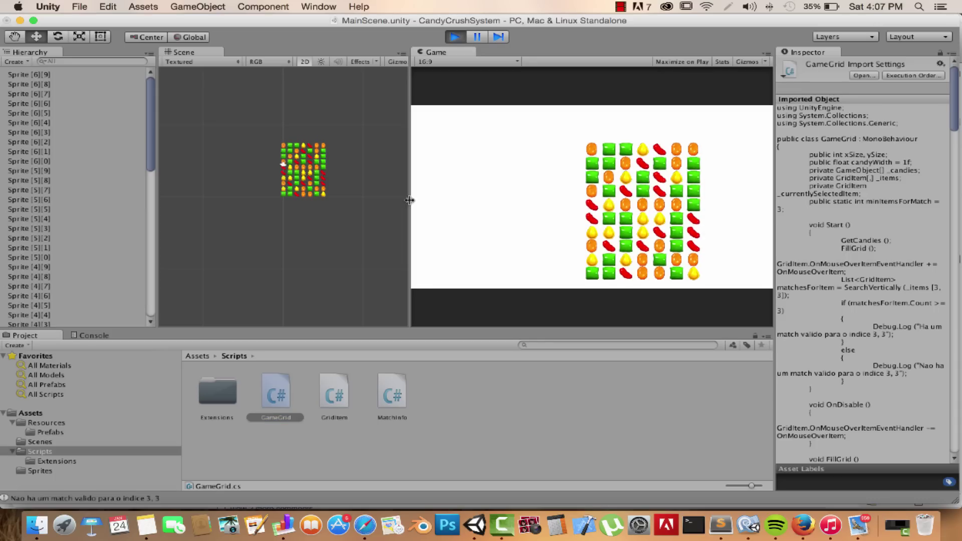
{"action": "left_click_drag", "start_coordinate": [409, 200], "coordinate": [268, 200]}
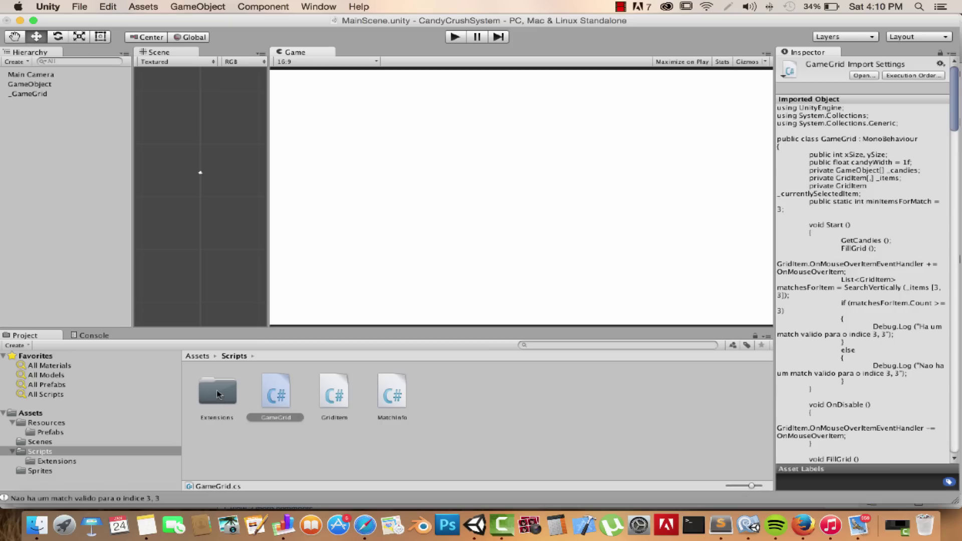
{"action": "double_click", "coordinate": [219, 396]}
{"action": "left_click", "coordinate": [213, 398]}
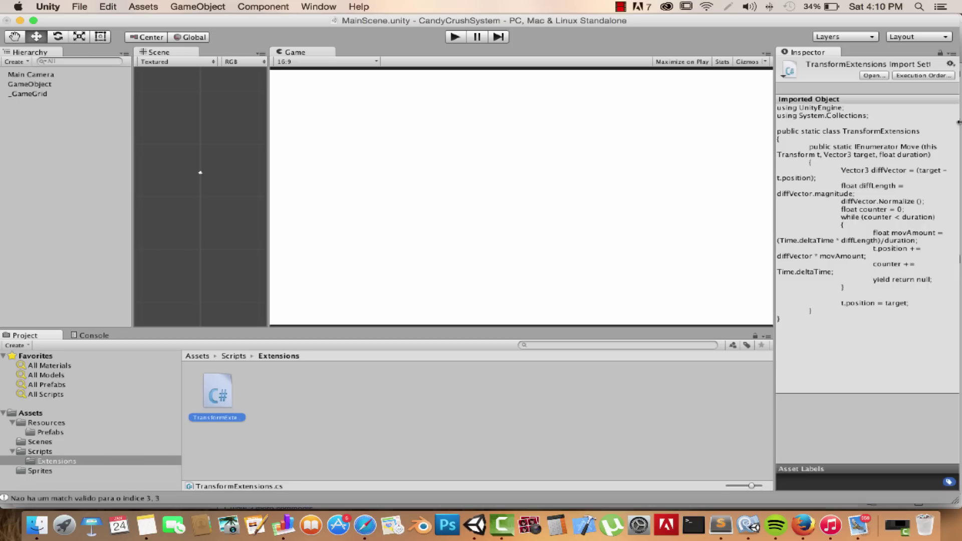
In TransformExtensions.cs, declare 'public static IEnumerator Scale(this Transform t, Vector3 target, float duration)' below Move.
{"action": "double_click", "coordinate": [219, 398]}
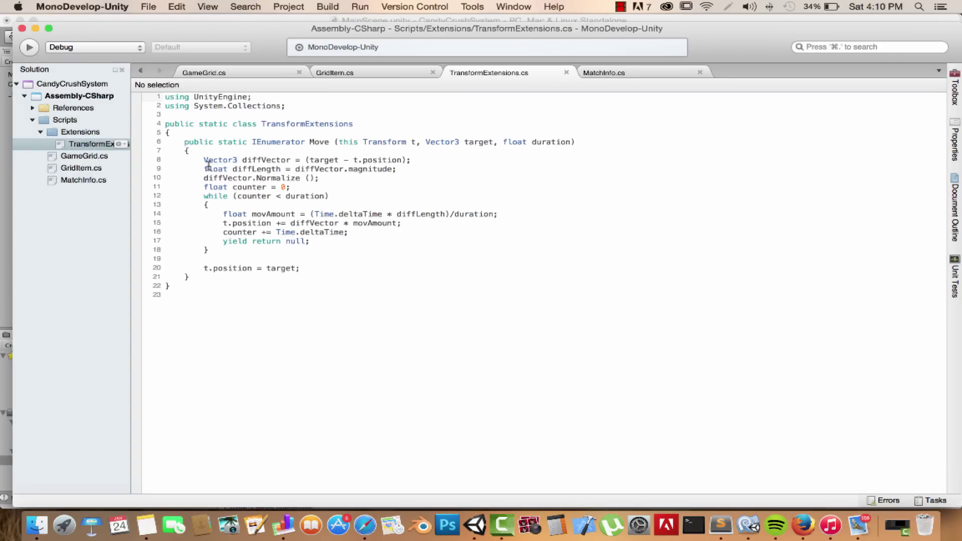
{"action": "left_click", "coordinate": [204, 275]}
{"action": "key", "text": "Return"}
{"action": "key", "text": "Return"}
{"action": "type", "text": "public sati"}
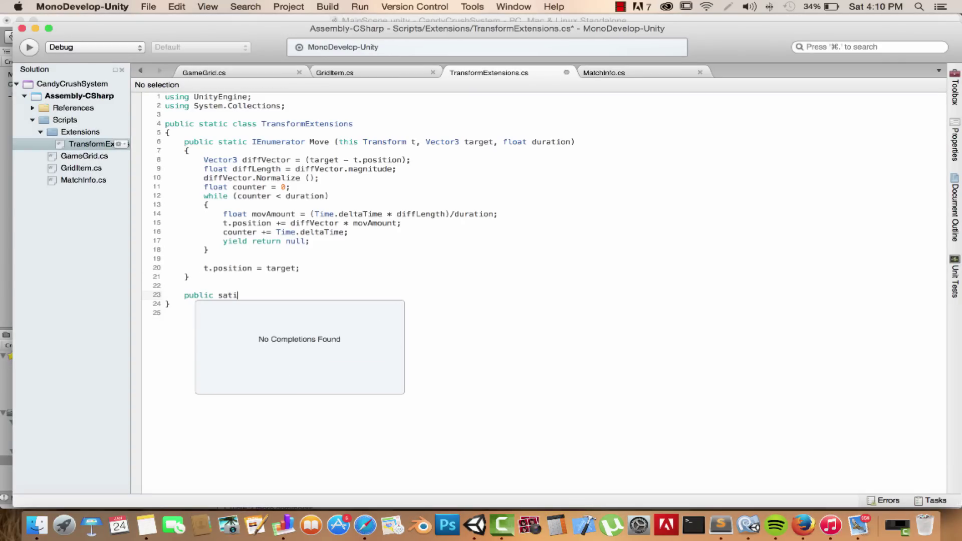
{"action": "key", "text": "BackSpace"}
{"action": "key", "text": "BackSpace"}
{"action": "key", "text": "BackSpace"}
{"action": "type", "text": "tatic I"}
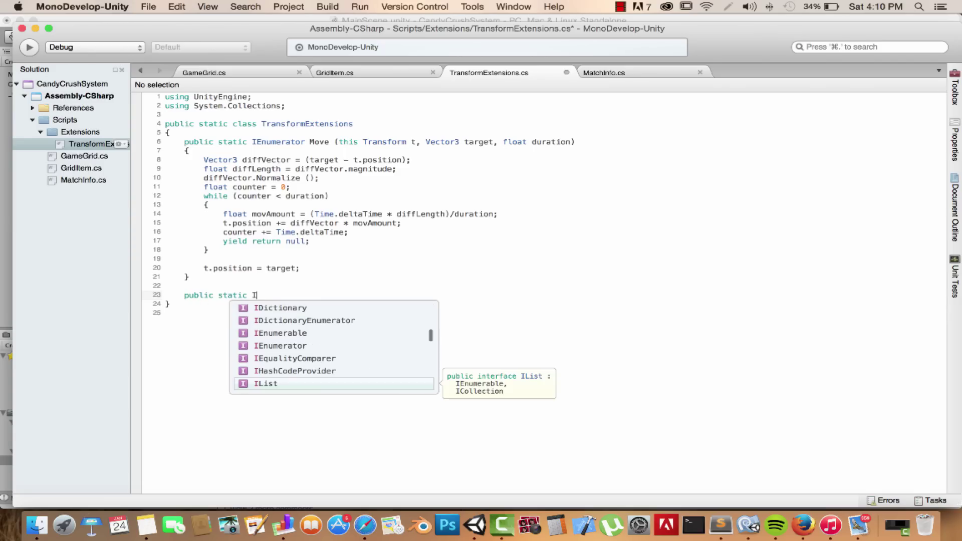
{"action": "type", "text": "E"}
{"action": "key", "text": "Escape"}
{"action": "type", "text": "numerator "}
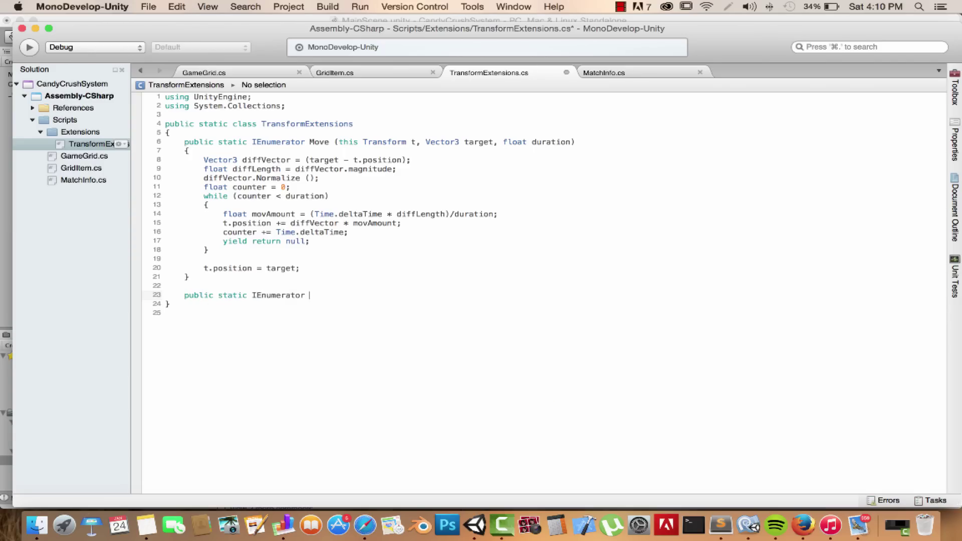
{"action": "type", "text": "Scale ("}
{"action": "type", "text": "this Transform t,"}
{"action": "type", "text": " Vector3 ta"}
{"action": "type", "text": "arge"}
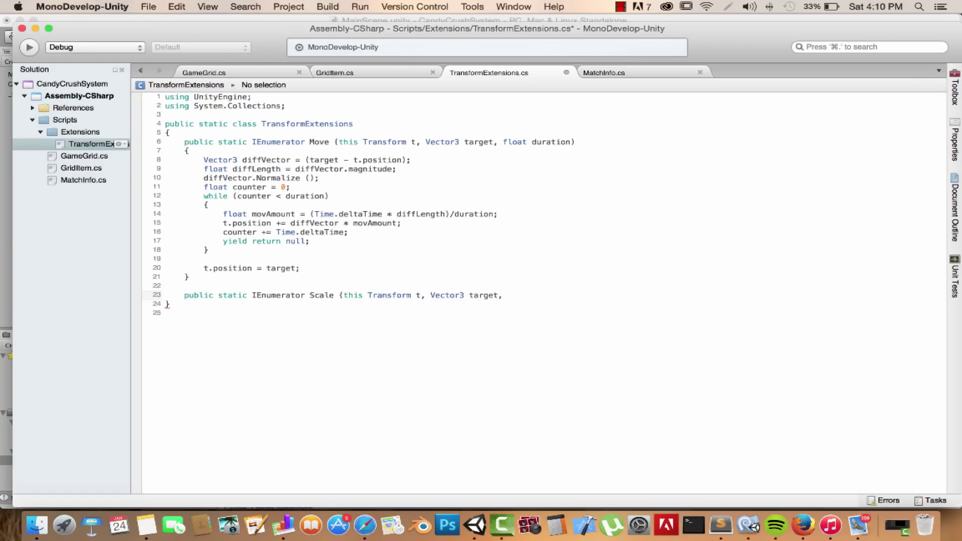
{"action": "type", "text": "float duration)"}
{"action": "key", "text": "Return"}
{"action": "type", "text": "{"}
{"action": "key", "text": "Return"}
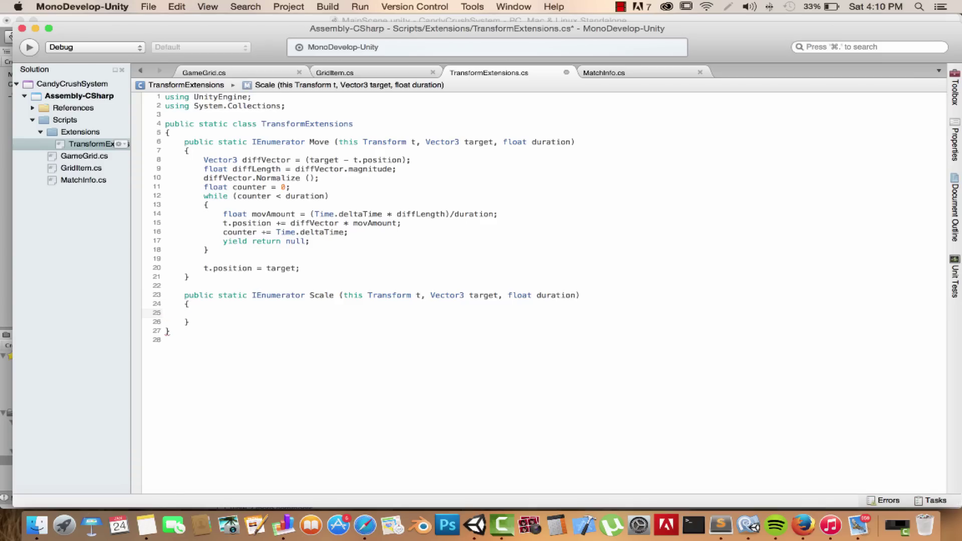
Add Vector3 diffVector = (target - t.localScale) and float diffLength = diffVector.magnitude.
{"action": "type", "text": "Vector3"}
{"action": "type", "text": " diff"}
{"action": "key", "text": "BackSpace"}
{"action": "key", "text": "BackSpace"}
{"action": "key", "text": "BackSpace"}
{"action": "type", "text": "ector = "}
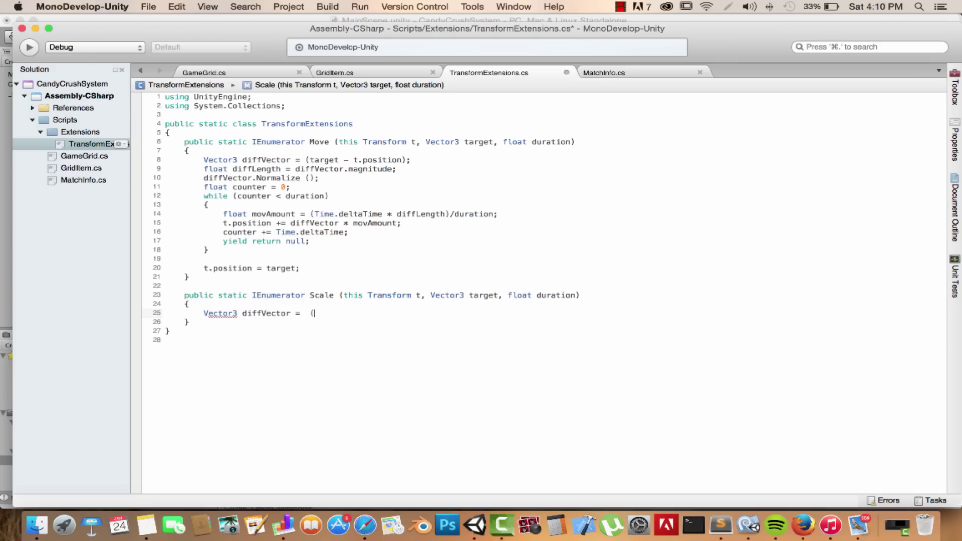
{"action": "type", "text": "(target - "}
{"action": "type", "text": "t.local"}
{"action": "key", "text": "Return"}
{"action": "type", "text": ");"}
{"action": "key", "text": "super+s"}
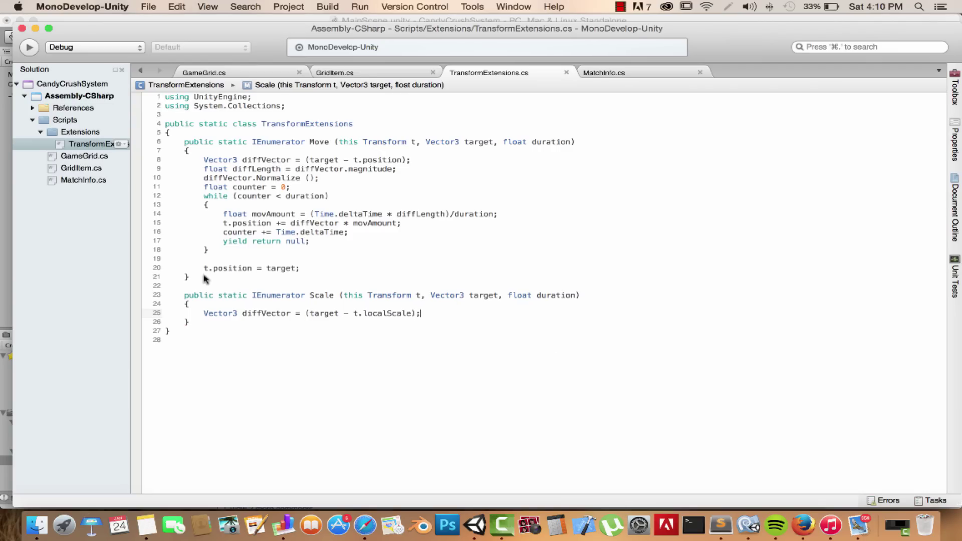
{"action": "key", "text": "Return"}
{"action": "type", "text": "float diffLength = "}
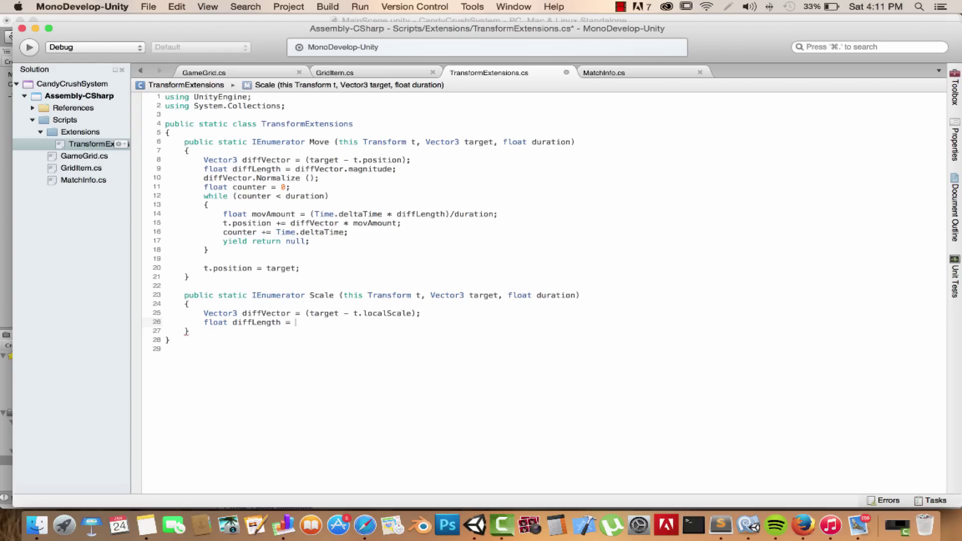
{"action": "type", "text": "diff"}
{"action": "key", "text": "Return"}
{"action": "type", "text": ".mag;"}
Add diffVector.Normalize(), a float counter set to 0, and begin 'while (counter < duration)'.
{"action": "key", "text": "Return"}
{"action": "type", "text": "diff"}
{"action": "key", "text": "Escape"}
{"action": "type", "text": "Length"}
{"action": "key", "text": "BackSpace"}
{"action": "key", "text": "BackSpace"}
{"action": "key", "text": "BackSpace"}
{"action": "key", "text": "BackSpace"}
{"action": "key", "text": "BackSpace"}
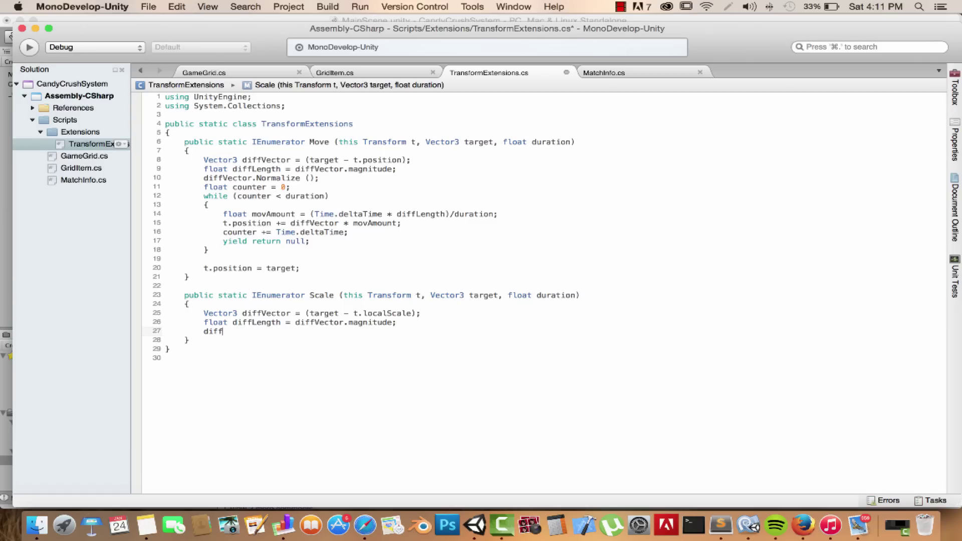
{"action": "type", "text": "ctnr"}
{"action": "type", "text": "tor."}
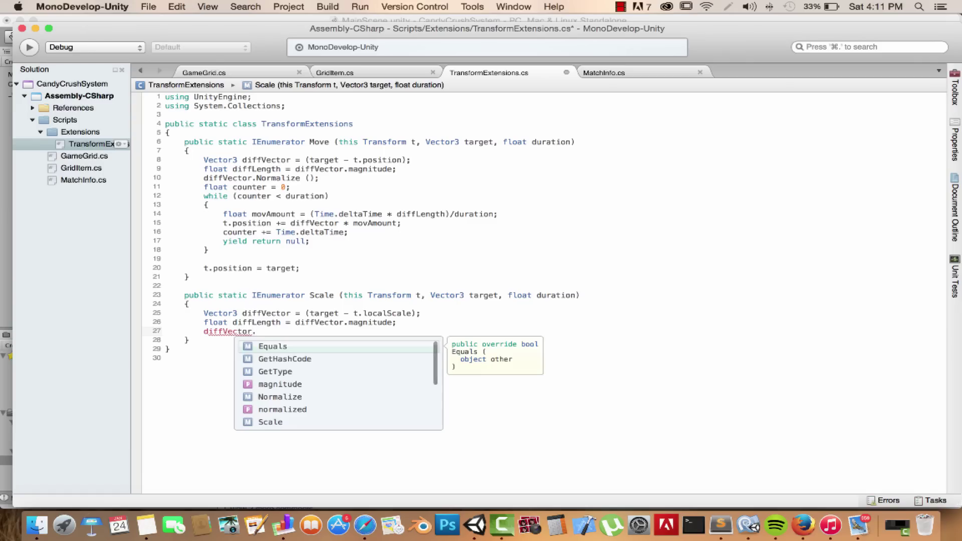
{"action": "type", "text": "no"}
{"action": "key", "text": "Up"}
{"action": "key", "text": "Return"}
{"action": "type", "text": ";"}
{"action": "key", "text": "super+s"}
{"action": "key", "text": "Return"}
{"action": "type", "text": "float cointetr"}
{"action": "key", "text": "Return"}
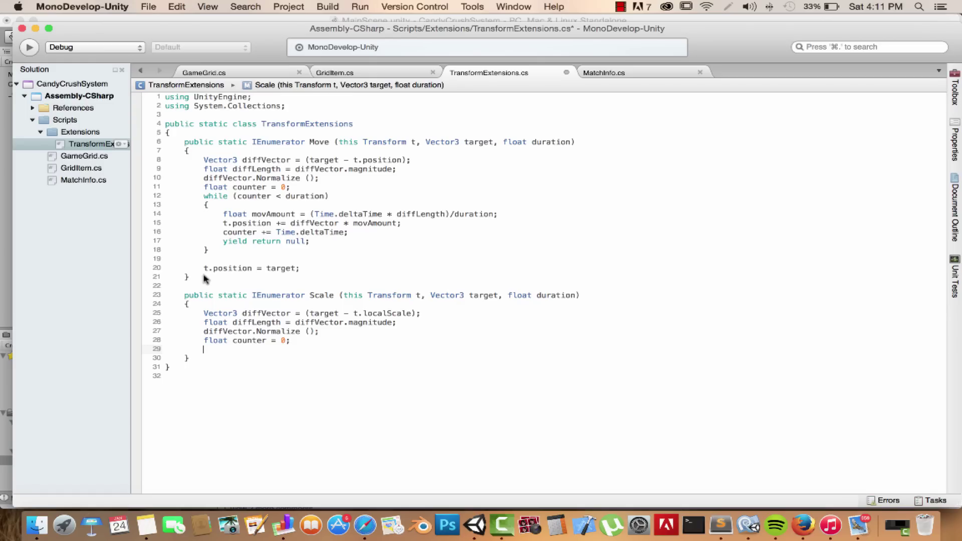
{"action": "type", "text": "while (counter < duration)"}
Open the while loop body with movAmount = Time.deltaTime * diffLength / duration and localScale += diffVector * movAmount.
{"action": "key", "text": "Return"}
{"action": "type", "text": "{"}
{"action": "key", "text": "Return"}
{"action": "type", "text": "float mov"}
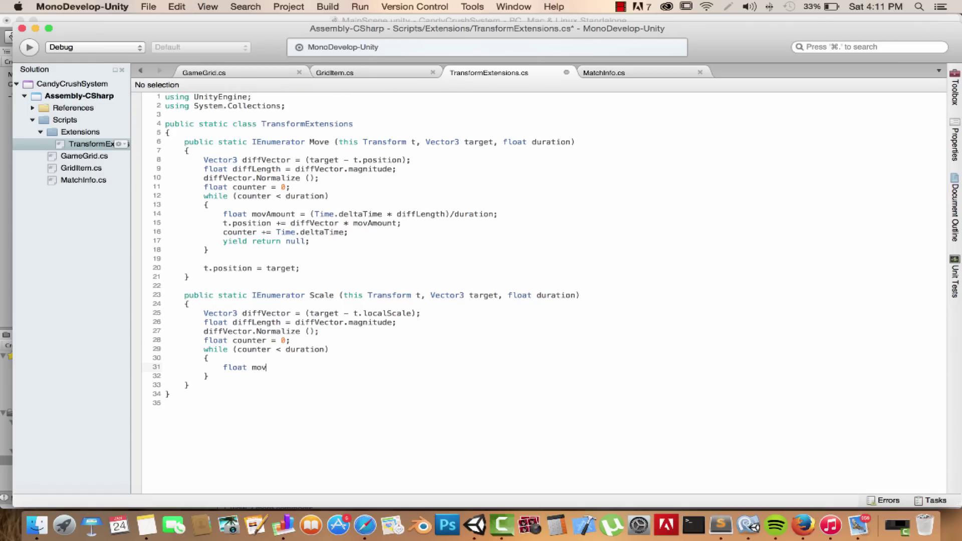
{"action": "type", "text": "Amount = "}
{"action": "type", "text": "Time.deltaTime *diffLength)/du:"}
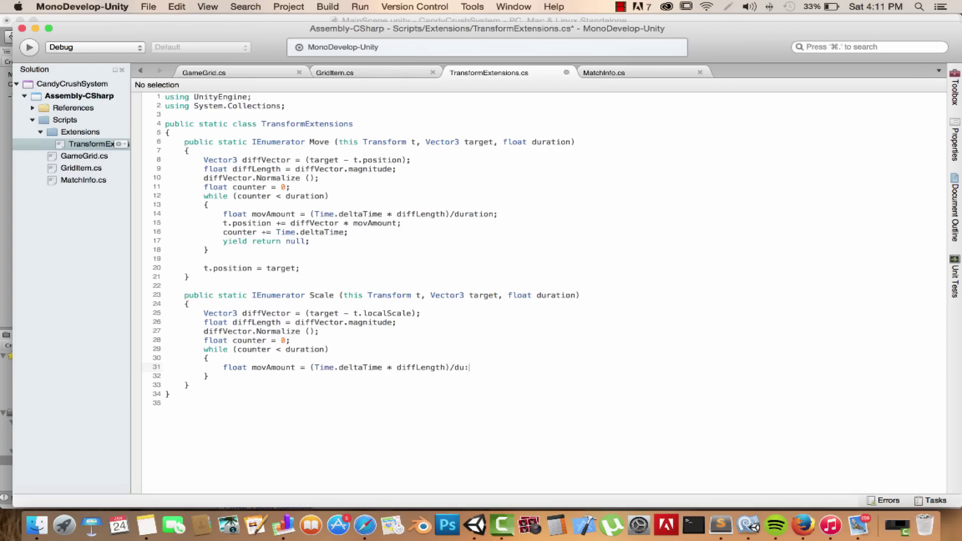
{"action": "type", "text": "ratio"}
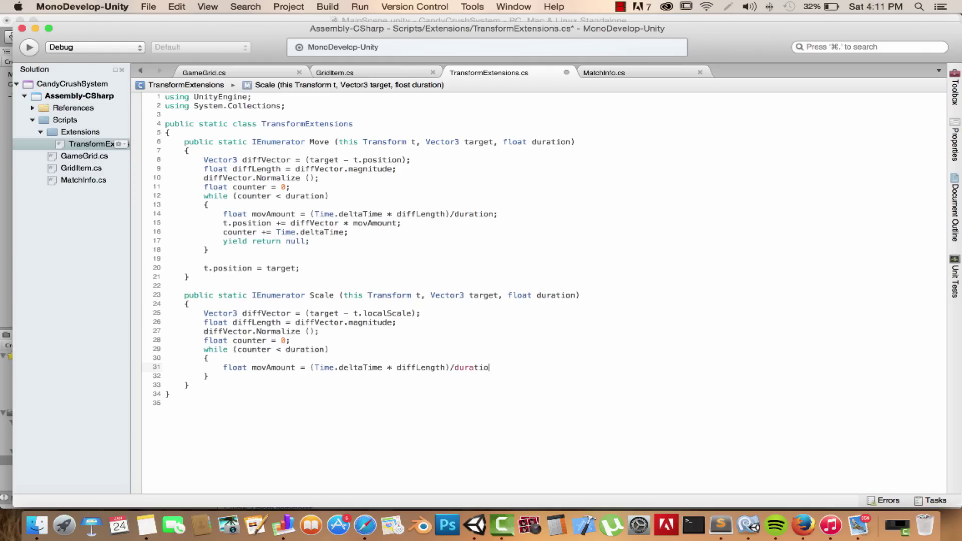
{"action": "type", "text": "t.lo"}
{"action": "key", "text": "Return"}
{"action": "type", "text": "diffVector * mov"}
{"action": "key", "text": "Return"}
{"action": "type", "text": ";"}
{"action": "key", "text": "super+s"}
Add 'counter += Time.deltaTime;' and 'yield return null;' inside the loop.
{"action": "key", "text": "Return"}
{"action": "type", "text": "counter +Time.deltaTime;"}
{"action": "key", "text": "Return"}
{"action": "type", "text": "yield return null;"}
After the loop, add 't.localScale = target;' and save the script.
{"action": "key", "text": "Down"}
{"action": "key", "text": "Return"}
{"action": "key", "text": "Return"}
{"action": "type", "text": "try."}
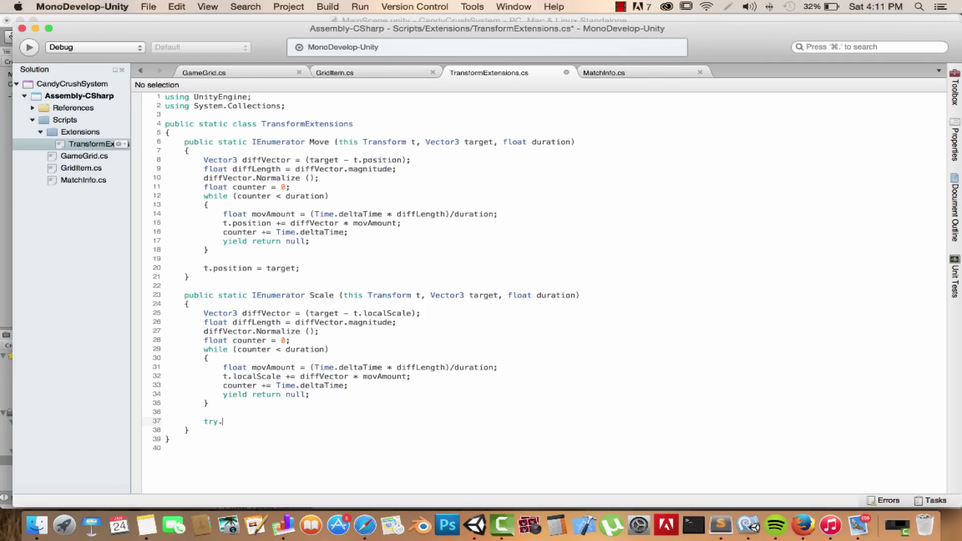
{"action": "type", "text": "r"}
{"action": "type", "text": "Sca"}
{"action": "type", "text": "AvatarTarge"}
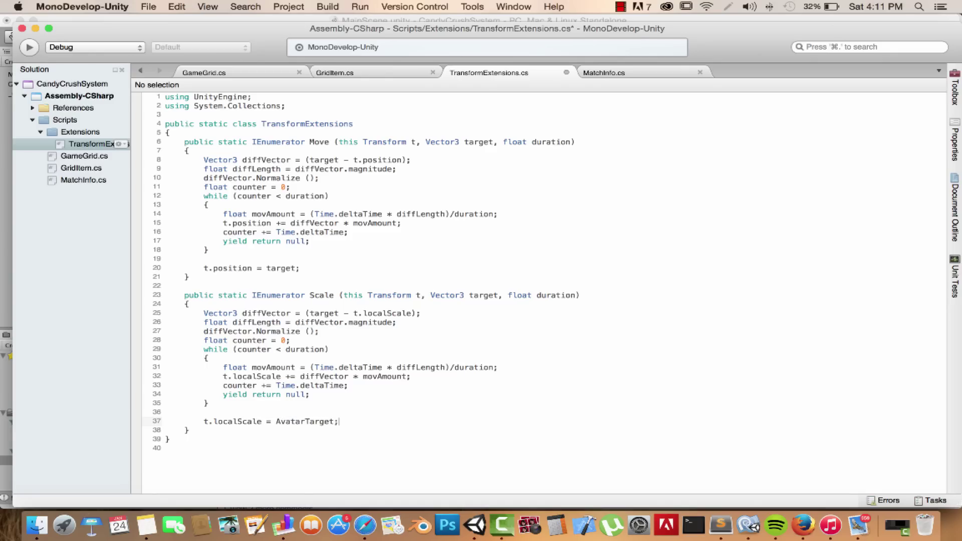
{"action": "key", "text": "BackSpace"}
{"action": "key", "text": "BackSpace"}
{"action": "key", "text": "BackSpace"}
{"action": "key", "text": "BackSpace"}
{"action": "type", "text": "t"}
{"action": "key", "text": "Return"}
{"action": "type", "text": ";"}
{"action": "key", "text": "super+s"}
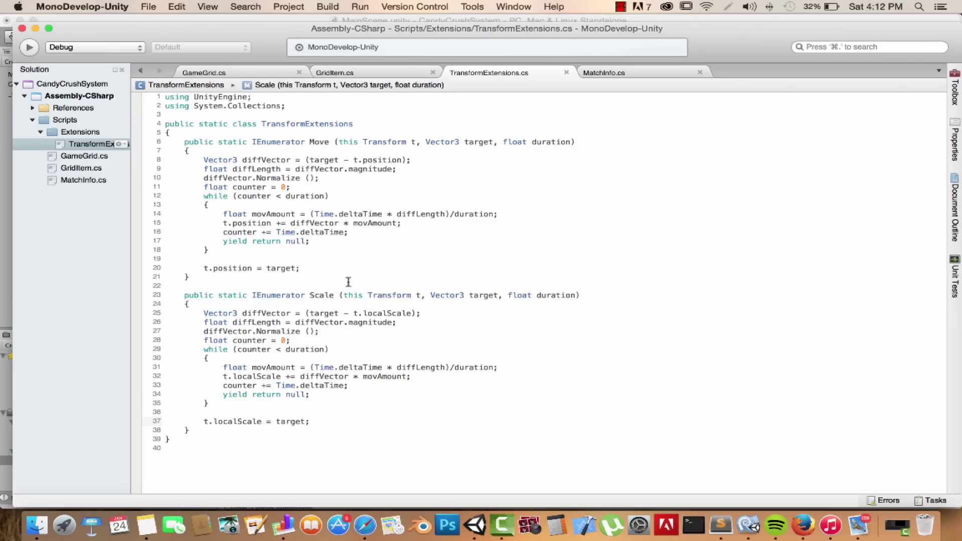
In GameGrid.cs after TryMatch, declare IEnumerator DestroyItems (List<GridItem> items).
{"action": "left_click", "coordinate": [379, 74]}
{"action": "left_click", "coordinate": [192, 72]}
{"action": "scroll", "coordinate": [370, 279], "scroll_direction": "down", "scroll_amount": 1}
{"action": "scroll", "coordinate": [370, 279], "scroll_direction": "down", "scroll_amount": 5}
{"action": "left_click", "coordinate": [212, 348]}
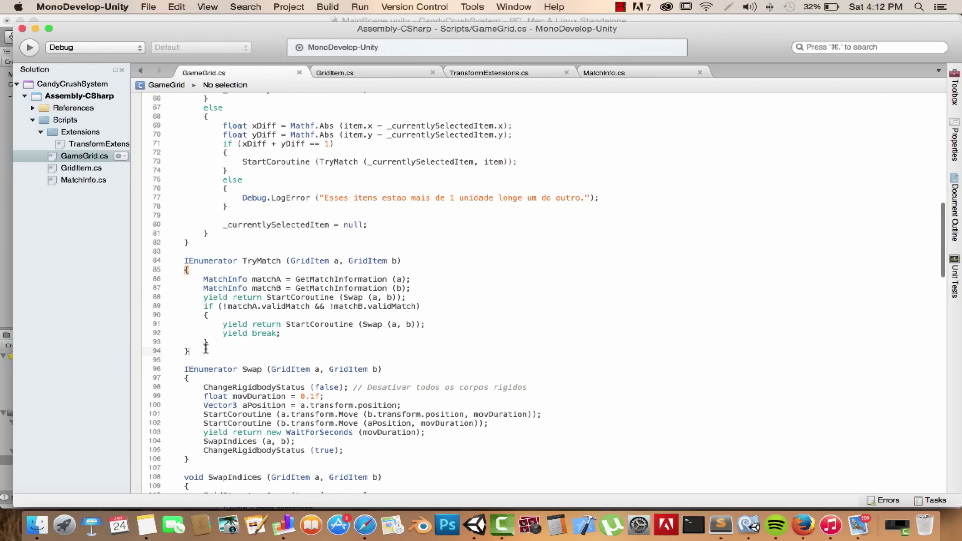
{"action": "key", "text": "Return"}
{"action": "key", "text": "Return"}
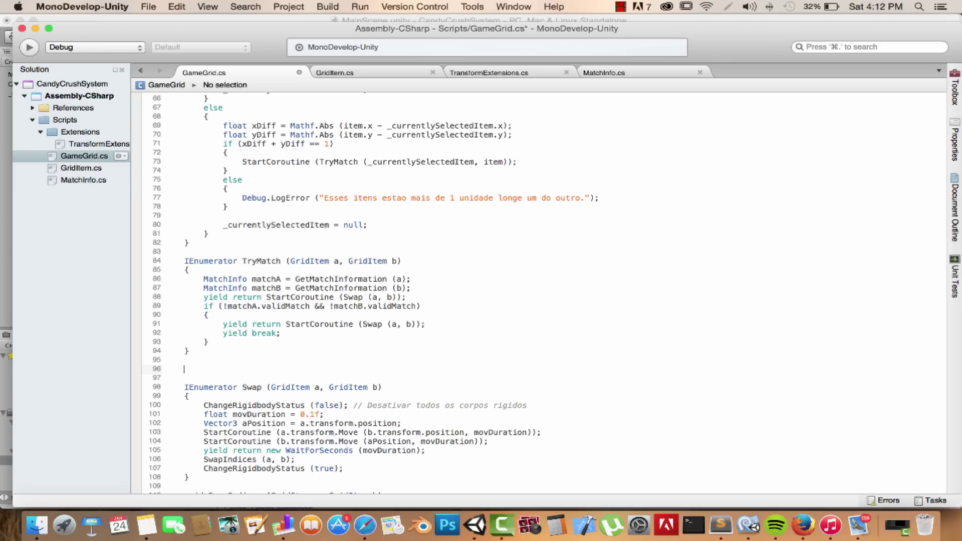
{"action": "type", "text": "IE"}
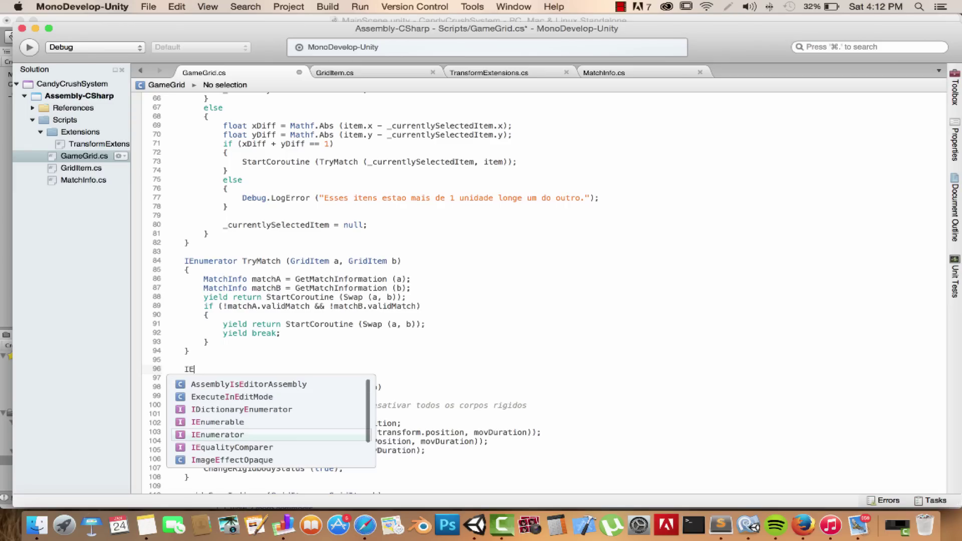
{"action": "key", "text": "Return"}
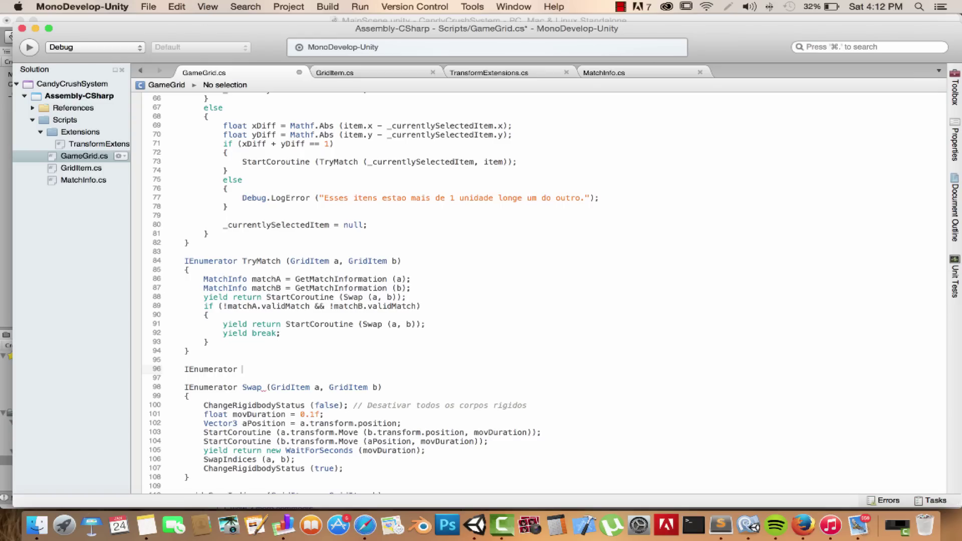
{"action": "type", "text": "Estr"}
{"action": "key", "text": "BackSpace"}
{"action": "type", "text": "estroyItems (List<"}
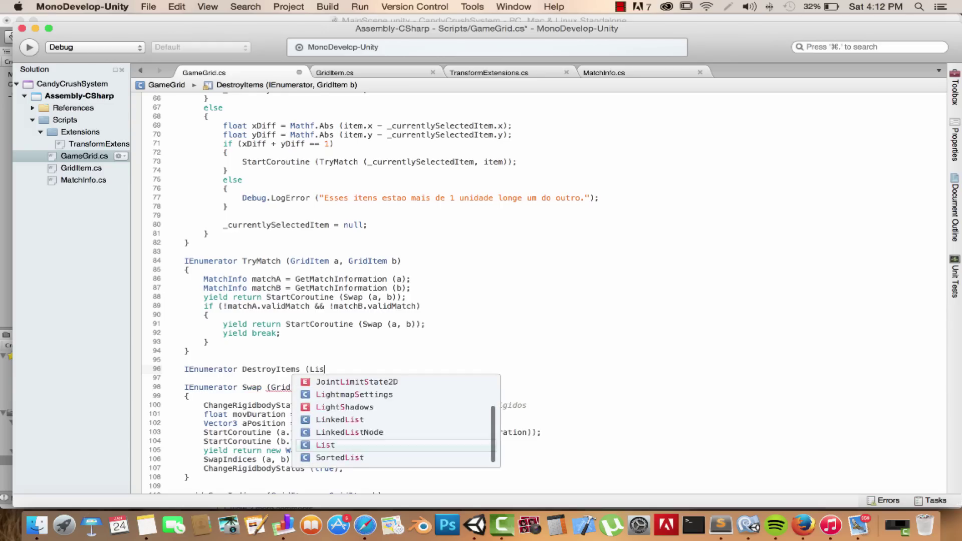
{"action": "type", "text": "GridItem> "}
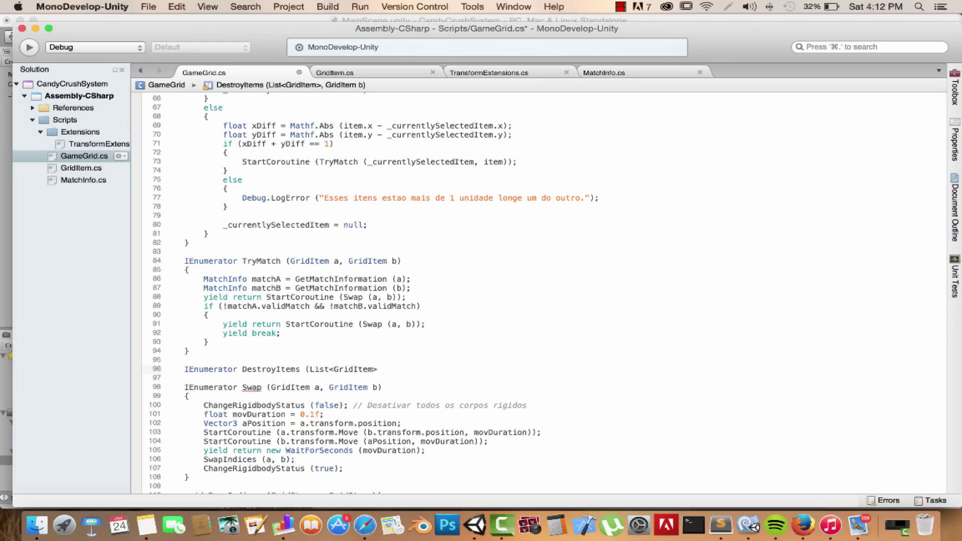
{"action": "type", "text": "match"}
{"action": "key", "text": "BackSpace"}
{"action": "key", "text": "BackSpace"}
{"action": "key", "text": "BackSpace"}
{"action": "type", "text": "items)"}
Give DestroyItems a body containing an empty foreach (GridItem i in items) loop.
{"action": "key", "text": "Return"}
{"action": "type", "text": "{}"}
{"action": "key", "text": "Return"}
{"action": "type", "text": "foreach (GridItem"}
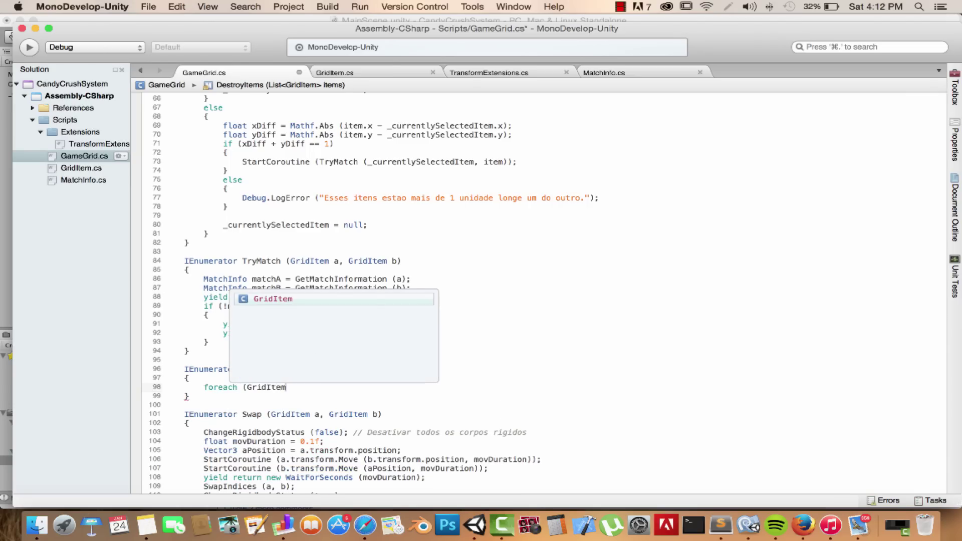
{"action": "type", "text": " i"}
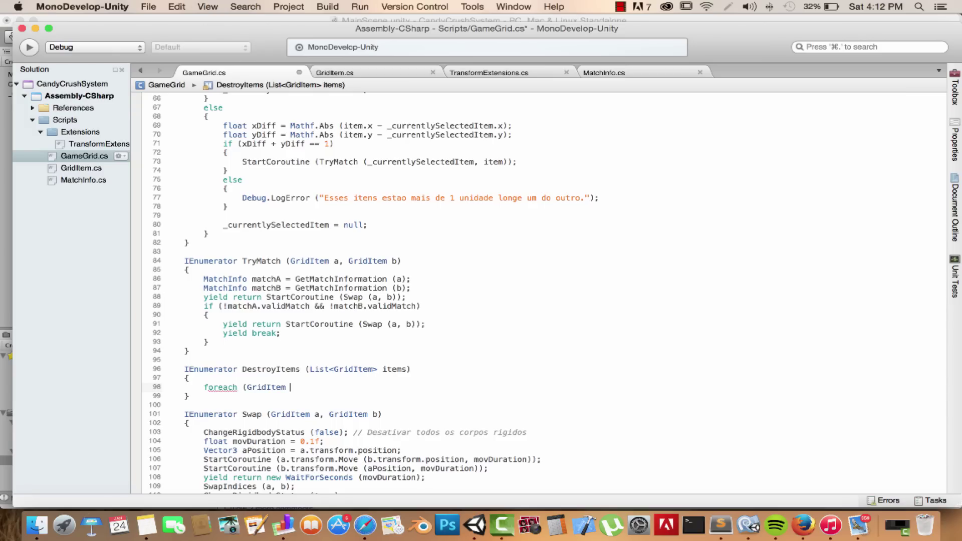
{"action": "type", "text": " in"}
{"action": "type", "text": " items)"}
{"action": "key", "text": "Return"}
{"action": "type", "text": "{"}
{"action": "key", "text": "Return"}
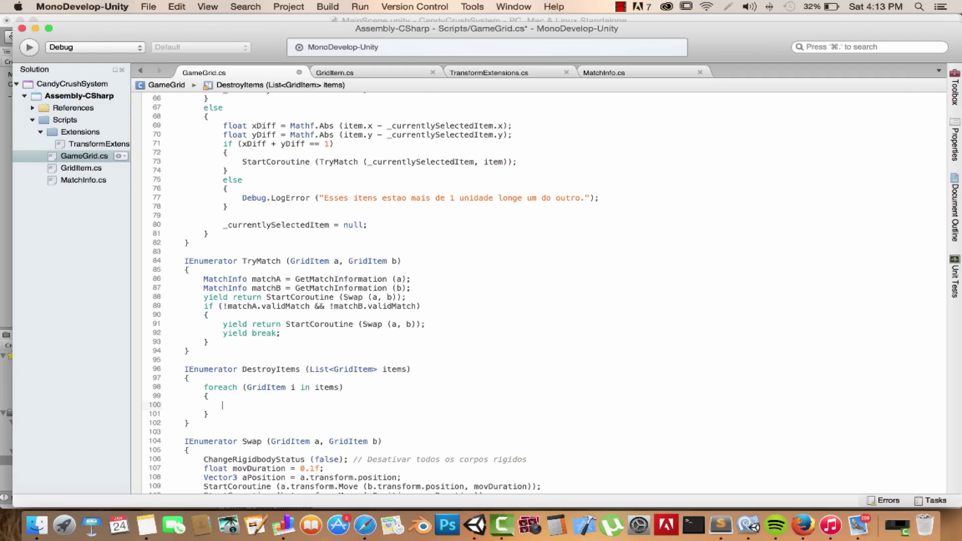
In the loop, add 'yield return StartCoroutine (i.transform.Scale (Vector3.zero, 0.05f));' and save.
{"action": "type", "text": "yield retr"}
{"action": "key", "text": "BackSpace"}
{"action": "key", "text": "BackSpace"}
{"action": "key", "text": "BackSpace"}
{"action": "type", "text": "urn StartCoroutine ("}
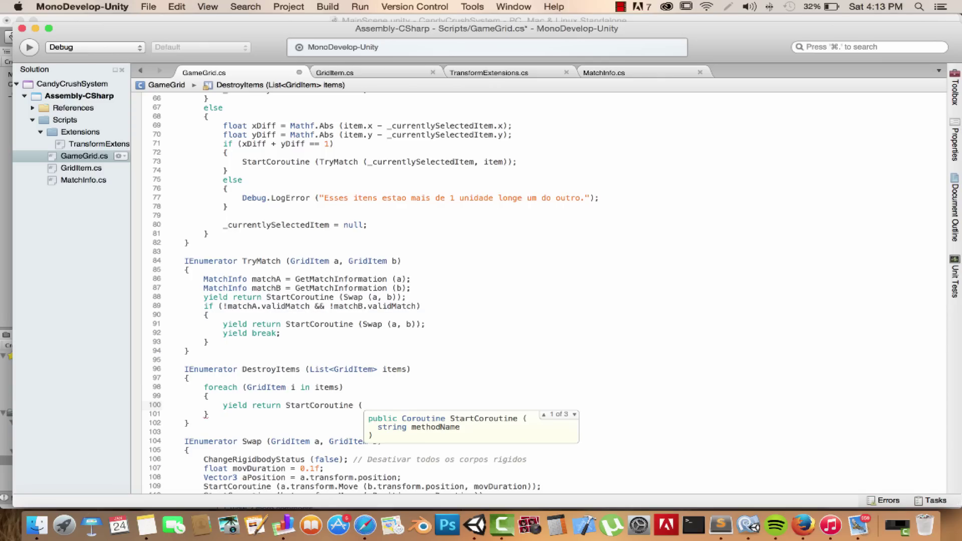
{"action": "type", "text": "i.tr"}
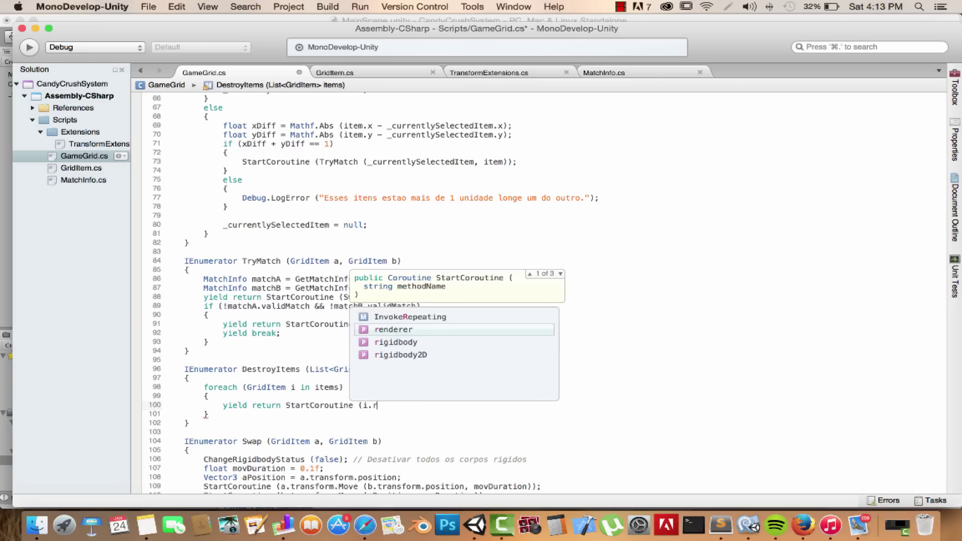
{"action": "type", "text": "ansform.Scale ("}
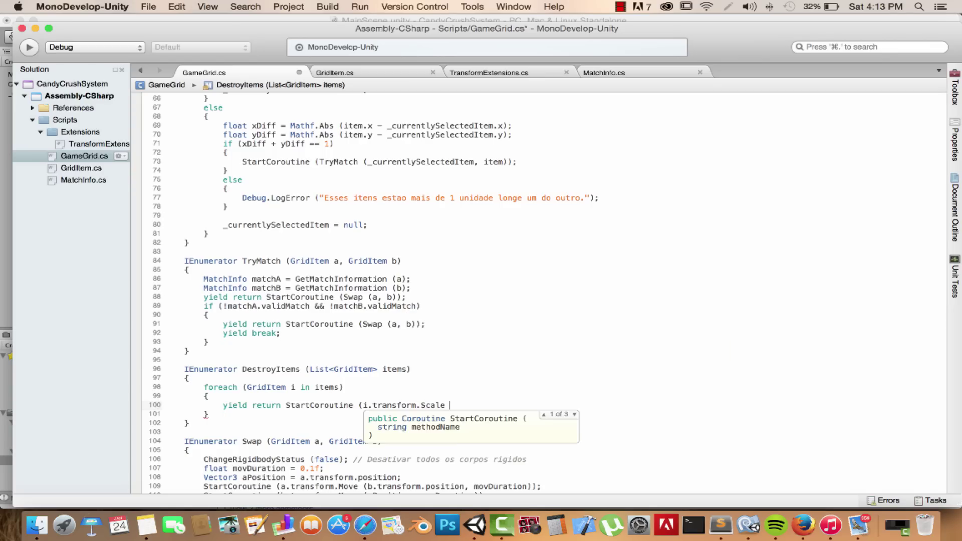
{"action": "key", "text": "Down"}
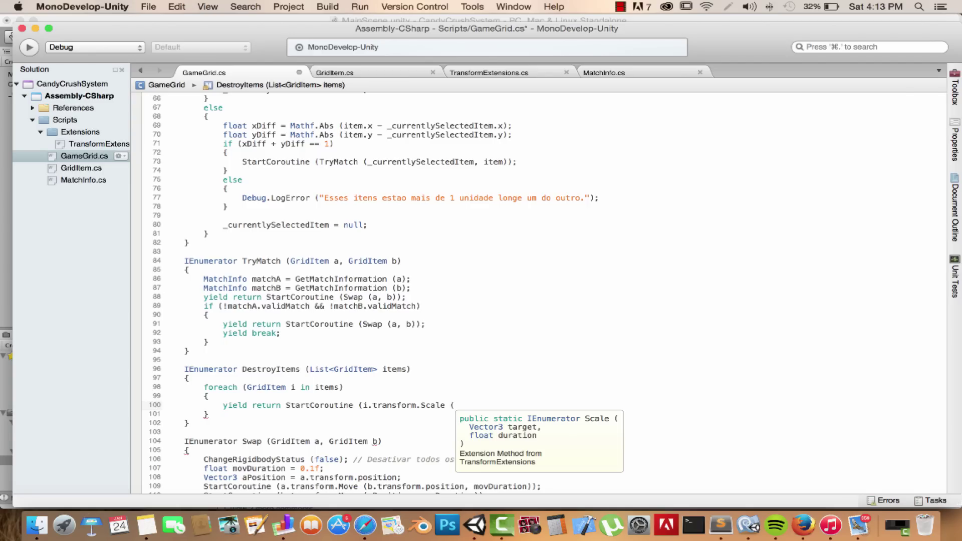
{"action": "type", "text": "Vector3.zero"}
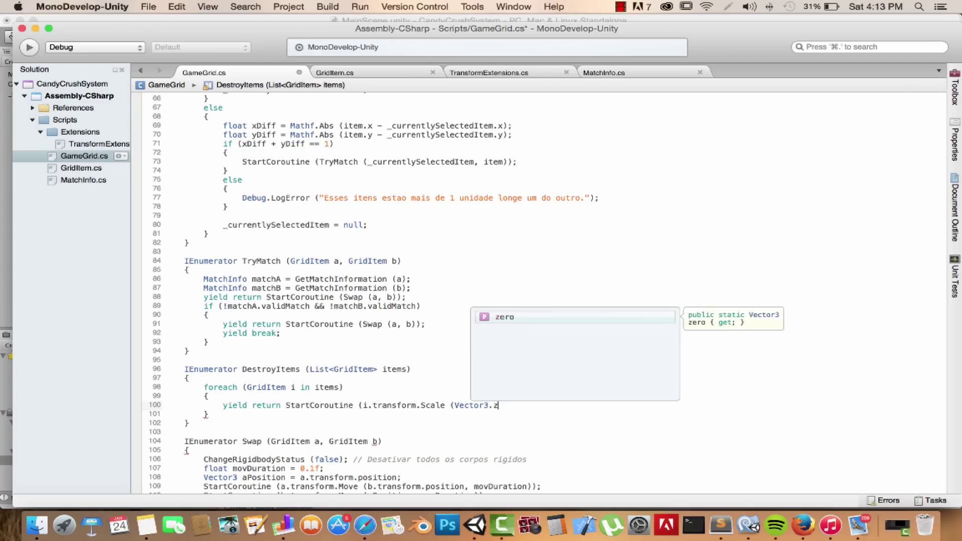
{"action": "type", "text": ","}
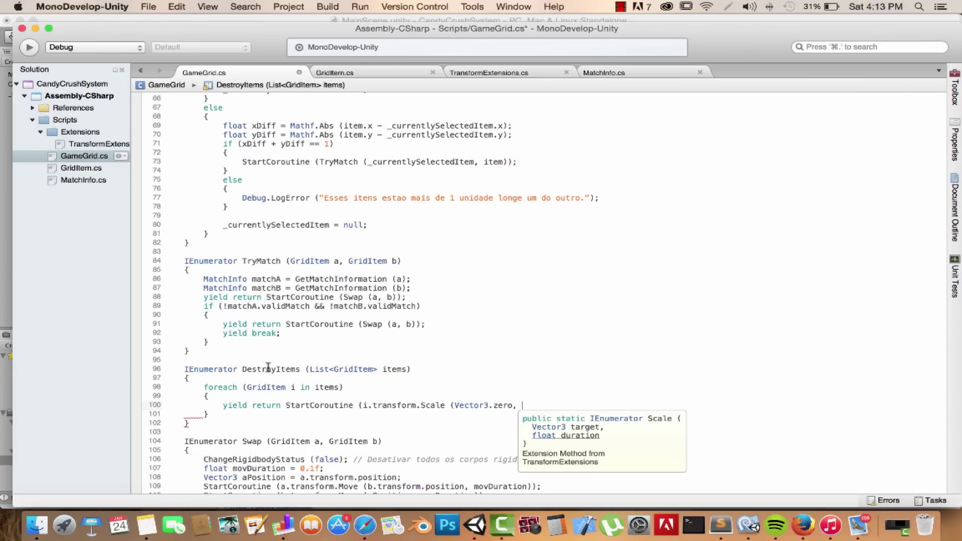
{"action": "type", "text": "0."}
{"action": "type", "text": "05f));"}
{"action": "key", "text": "super+s"}
Add 'Destroy (i.gameObject);' after the scale call and save.
{"action": "key", "text": "Return"}
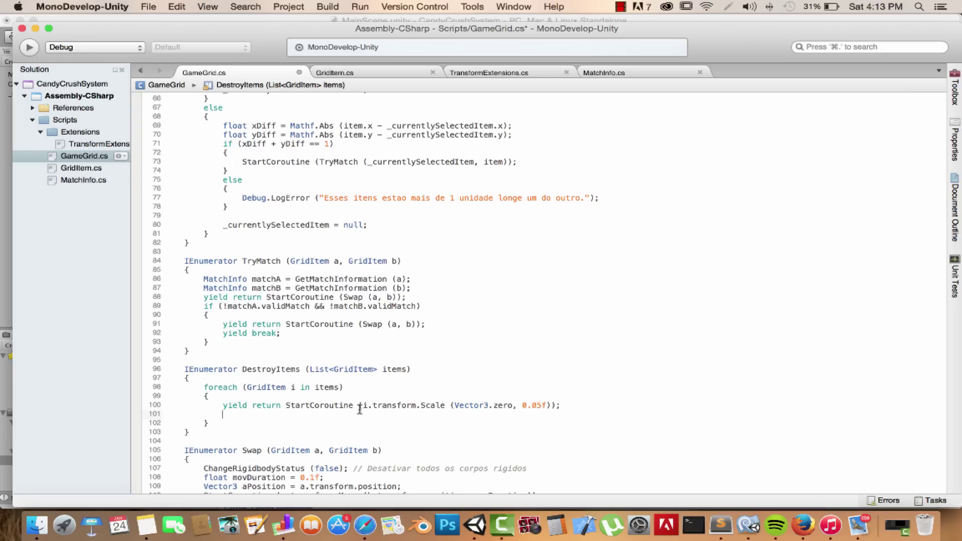
{"action": "type", "text": "Destroy (i.gameObject);"}
{"action": "key", "text": "super+s"}
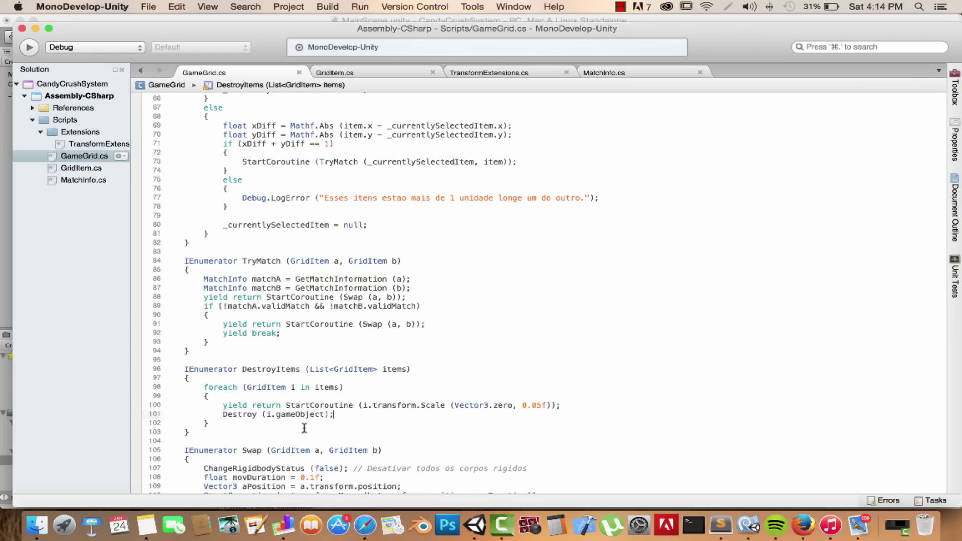
{"action": "scroll", "coordinate": [316, 424], "scroll_direction": "down", "scroll_amount": 2}
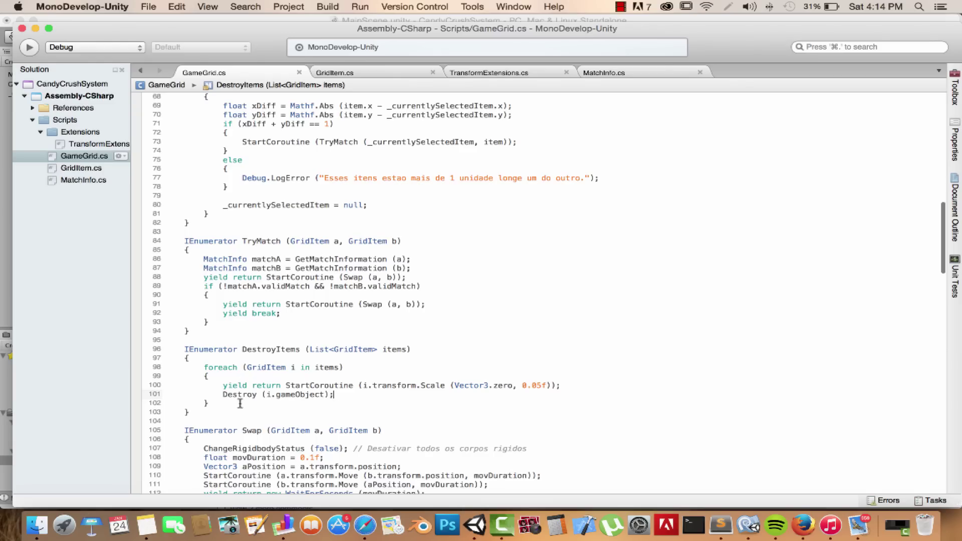
Add an if (matchA.validMatch) block after the failed-swap block in TryMatch.
{"action": "left_click", "coordinate": [213, 323]}
{"action": "key", "text": "Return"}
{"action": "type", "text": "if (matchA.va"}
{"action": "key", "text": "Return"}
{"action": "type", "text": ")"}
{"action": "key", "text": "Return"}
{"action": "type", "text": "{"}
{"action": "key", "text": "Return"}
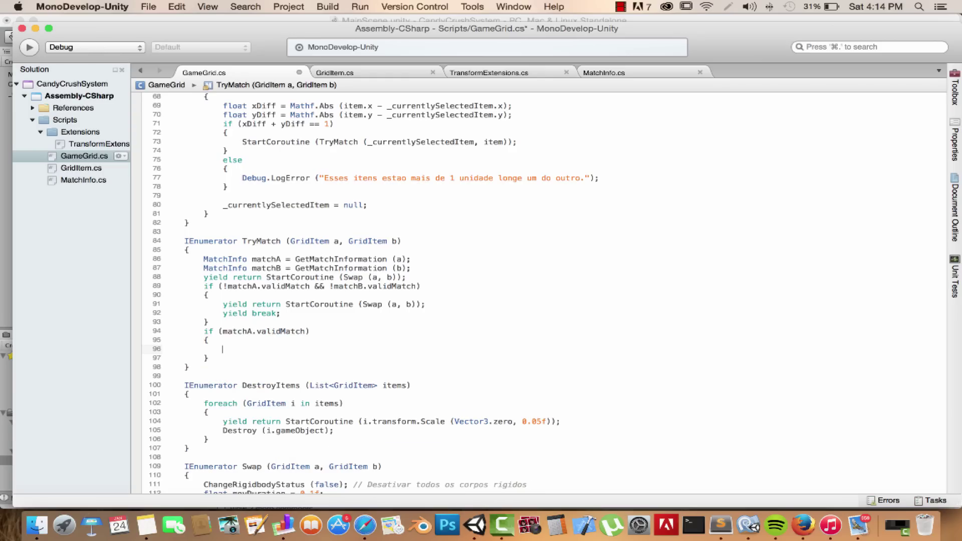
Inside it, add 'yield return StartCoroutine (DestroyItems (matchA.match));' and save.
{"action": "type", "text": "yield return Start"}
{"action": "key", "text": "Down"}
{"action": "key", "text": "Return"}
{"action": "type", "text": "("}
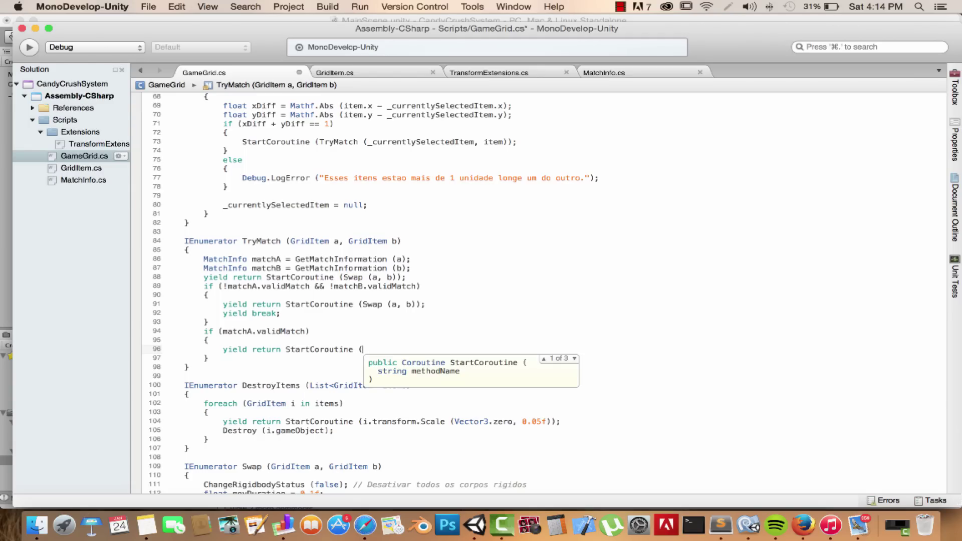
{"action": "type", "text": "Destr"}
{"action": "key", "text": "Down"}
{"action": "key", "text": "Down"}
{"action": "type", "text": "("}
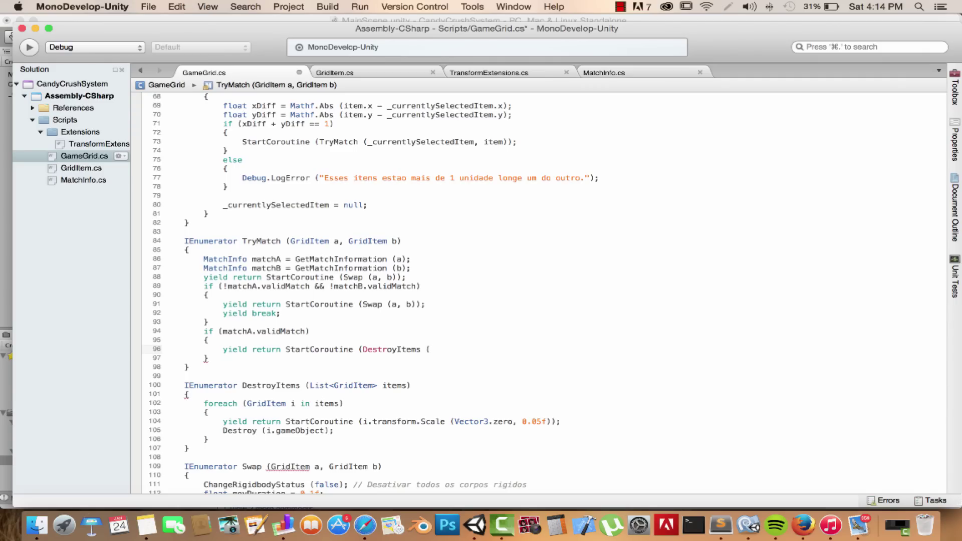
{"action": "type", "text": "matchA."}
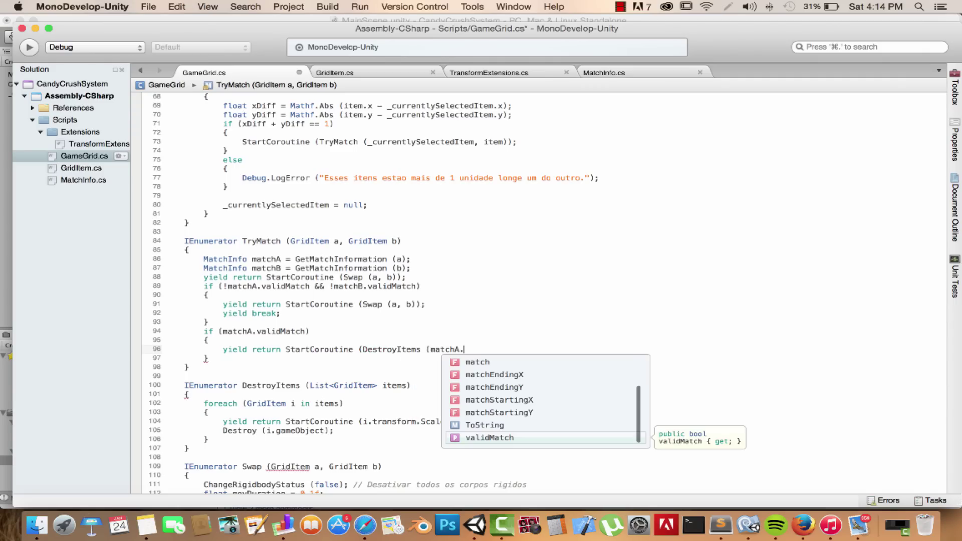
{"action": "type", "text": "match"}
{"action": "key", "text": "Escape"}
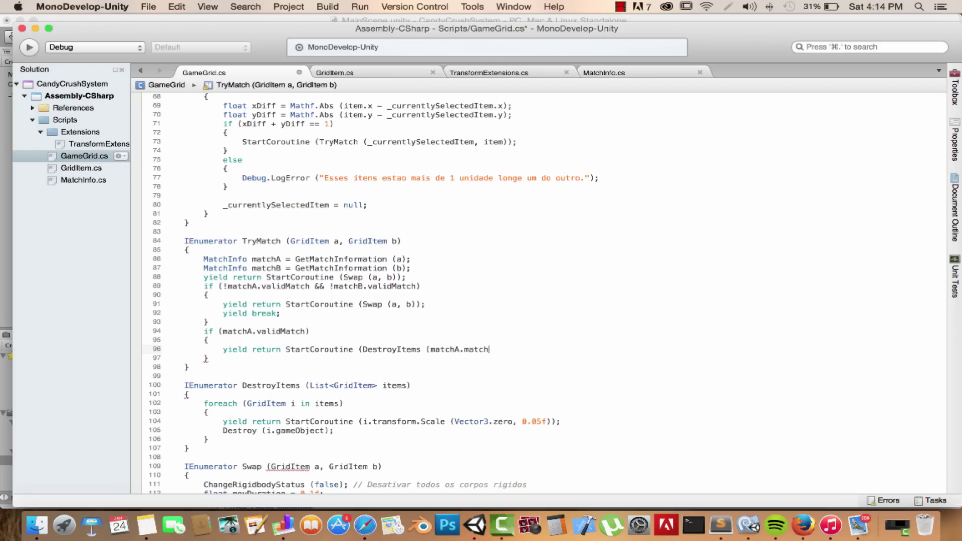
{"action": "type", "text": "));"}
{"action": "key", "text": "super+s"}
Add an else if (matchB.validMatch) block after the matchA block.
{"action": "key", "text": "Return"}
{"action": "type", "text": "else if (MatchB"}
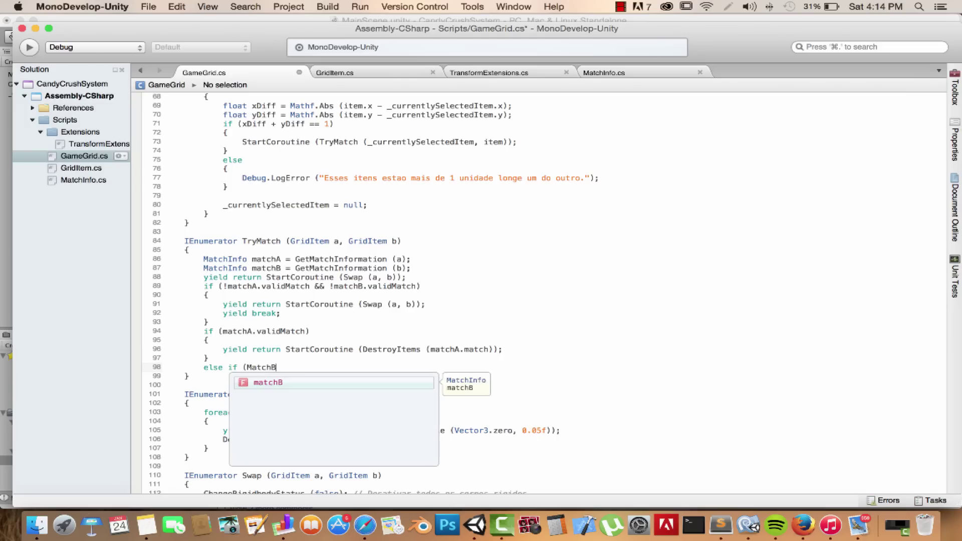
{"action": "type", "text": ".v"}
{"action": "key", "text": "Return"}
{"action": "type", "text": ")"}
{"action": "key", "text": "Return"}
{"action": "type", "text": "{"}
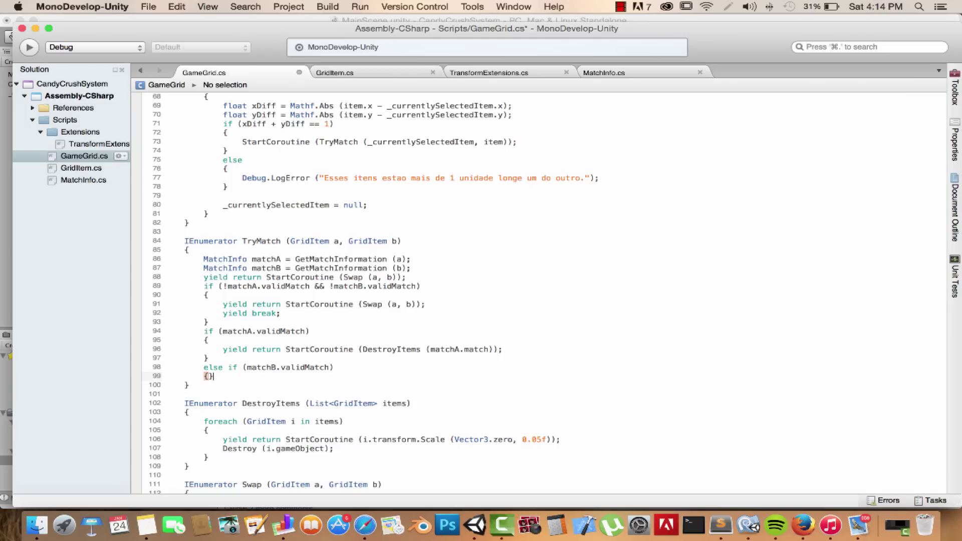
{"action": "key", "text": "Return"}
Inside it, yield StartCoroutine (DestroyItems (...)) with a matchB argument, then save.
{"action": "type", "text": "yield return StartC"}
{"action": "key", "text": "Return"}
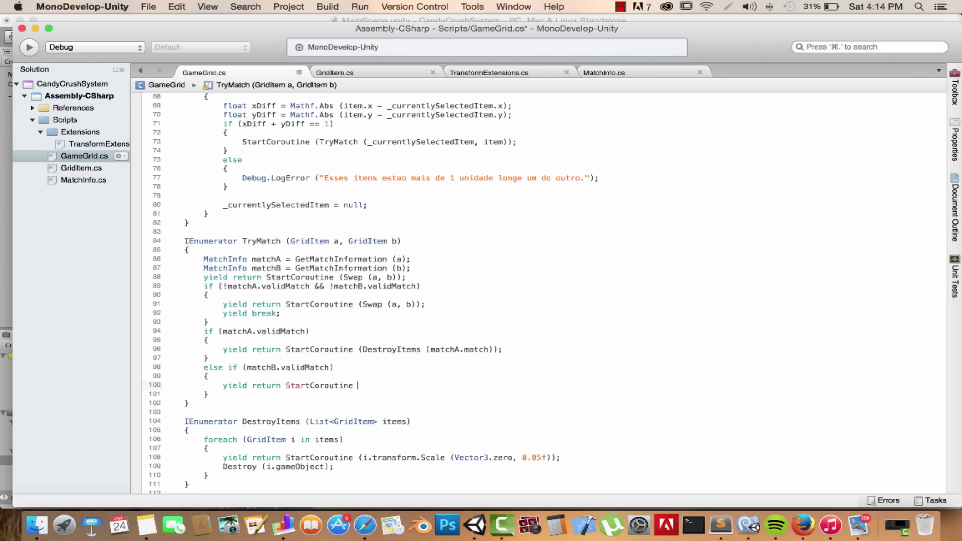
{"action": "type", "text": "(DEsotr"}
{"action": "key", "text": "BackSpace"}
{"action": "key", "text": "BackSpace"}
{"action": "key", "text": "BackSpace"}
{"action": "type", "text": "estr"}
{"action": "key", "text": "Escape"}
{"action": "type", "text": "oy "}
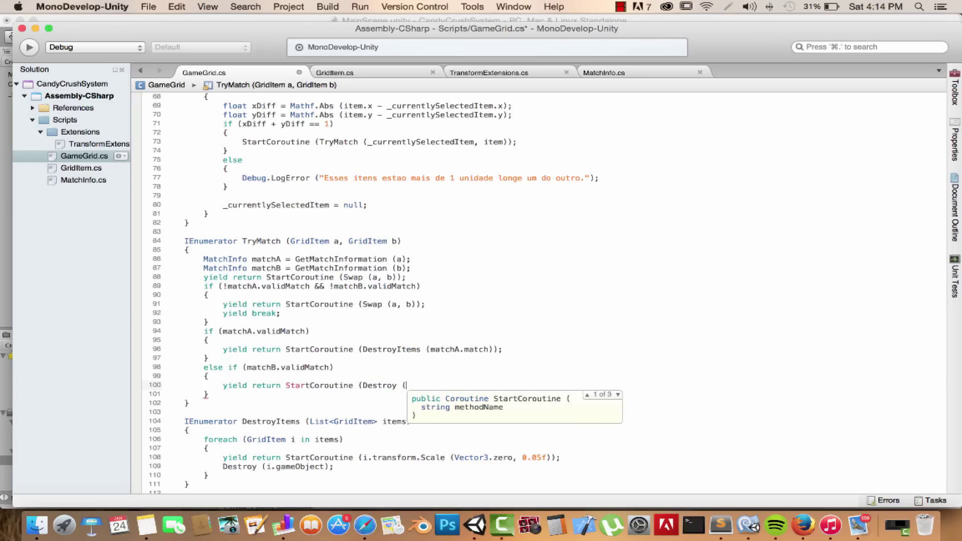
{"action": "type", "text": "Items ("}
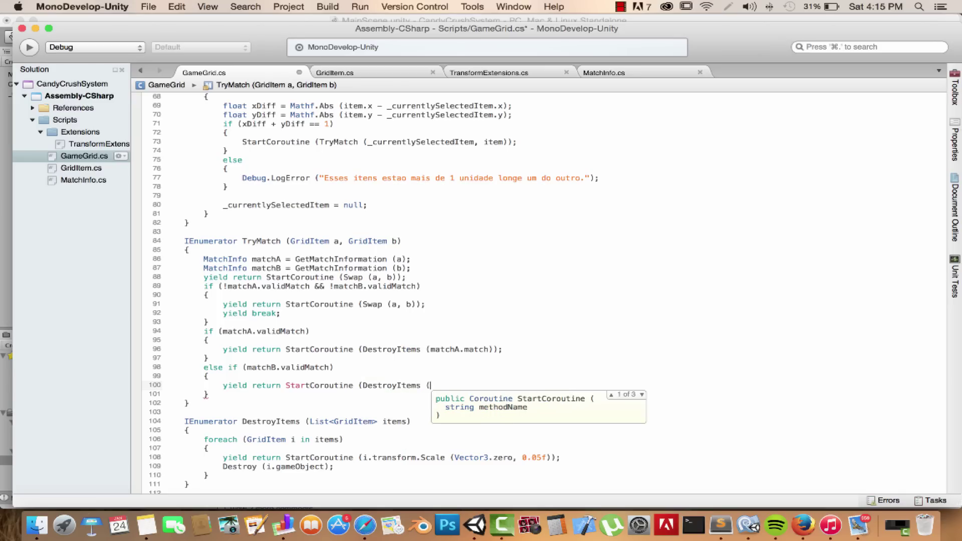
{"action": "type", "text": "matchB.va"}
{"action": "key", "text": "Return"}
{"action": "type", "text": "));"}
{"action": "key", "text": "super+s"}
{"action": "key", "text": "super+s"}
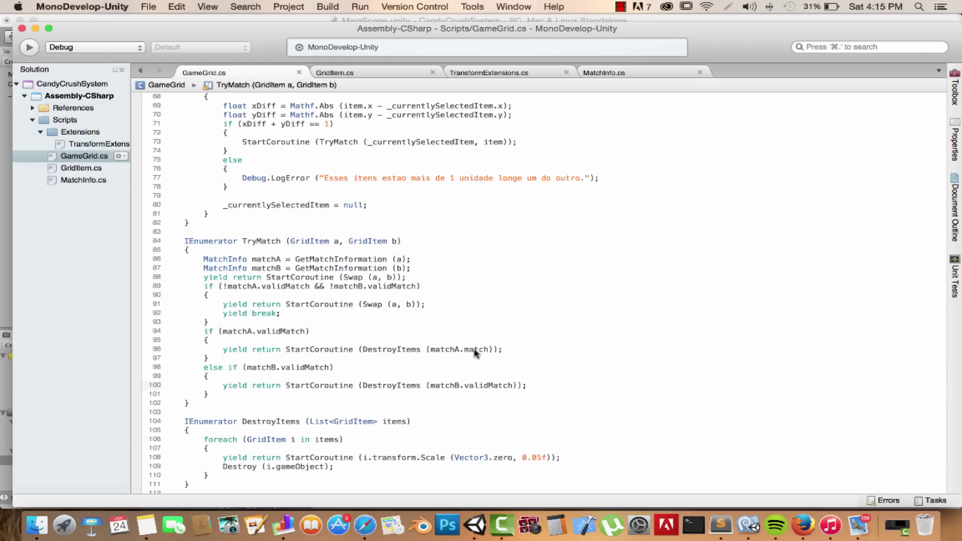
{"action": "scroll", "coordinate": [332, 356], "scroll_direction": "down", "scroll_amount": 2}
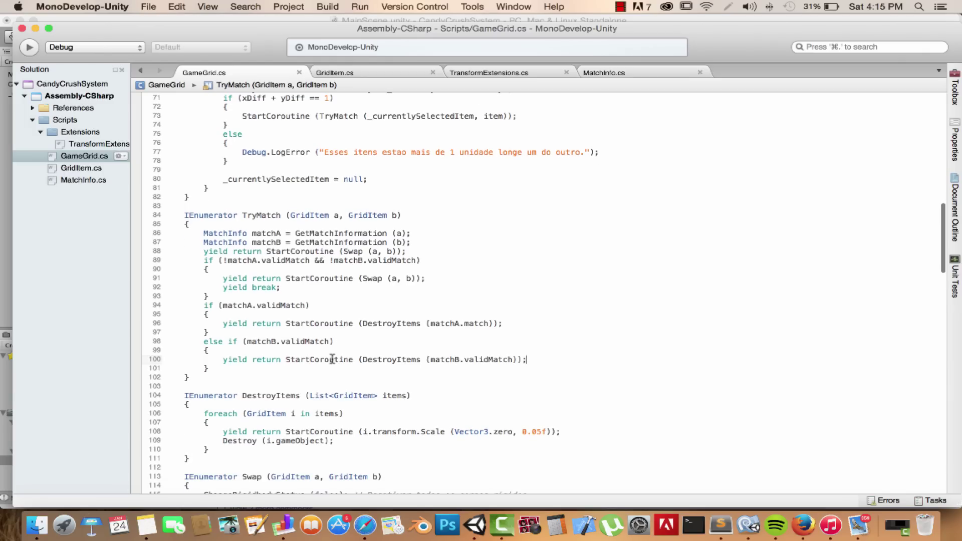
Check Unity's Console for the CS1502 error and jump to GameGrid.cs line 100.
{"action": "left_click", "coordinate": [475, 525]}
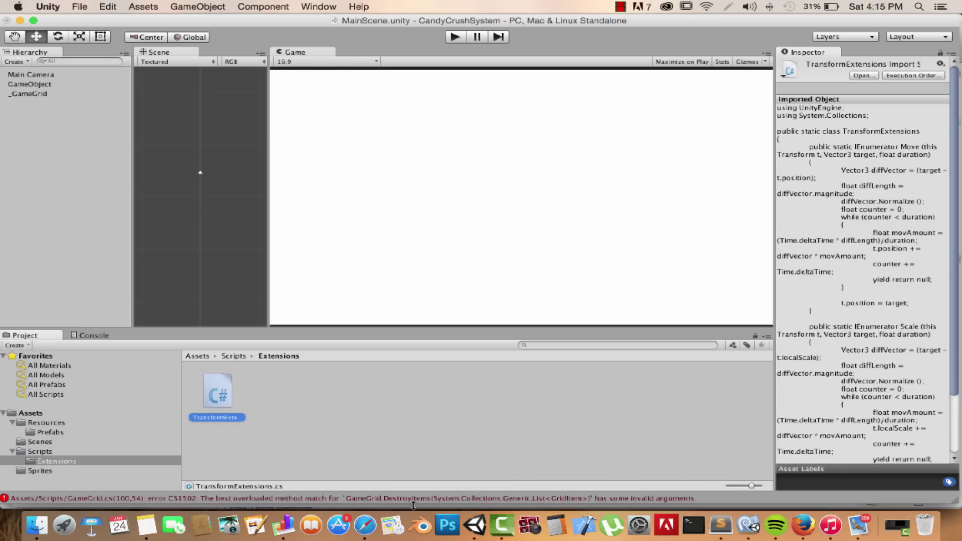
{"action": "left_click", "coordinate": [418, 498]}
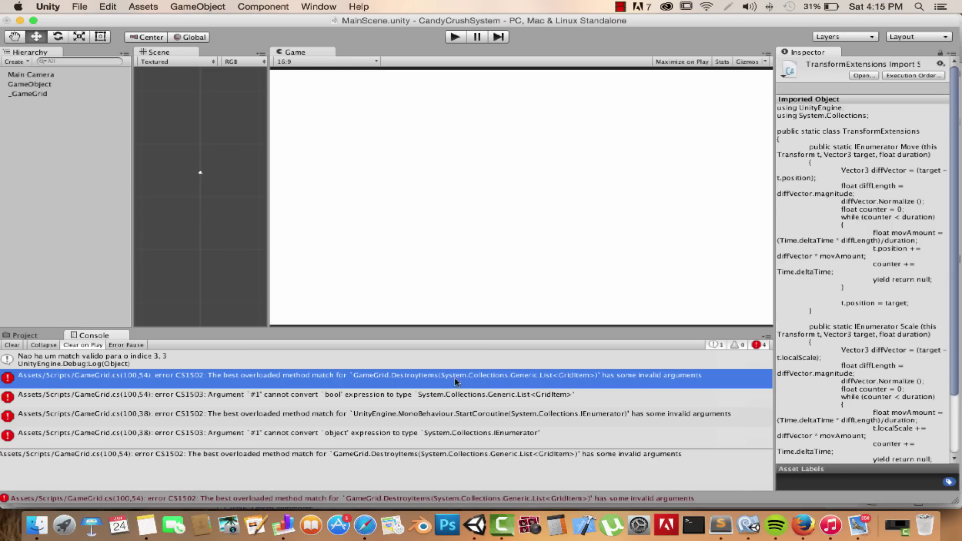
{"action": "double_click", "coordinate": [426, 381]}
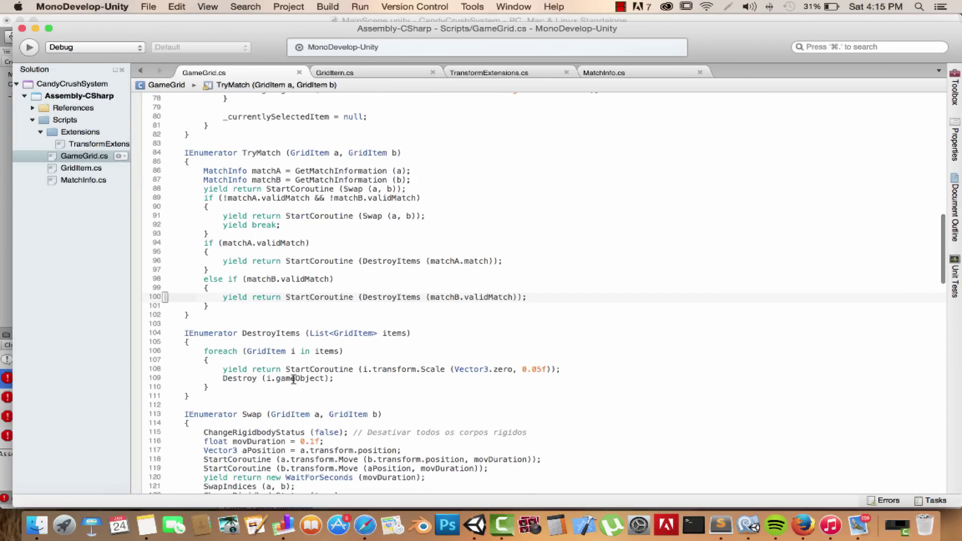
Replace validMatch with match in the matchB DestroyItems call on line 100, then save.
{"action": "scroll", "coordinate": [332, 331], "scroll_direction": "up", "scroll_amount": 1}
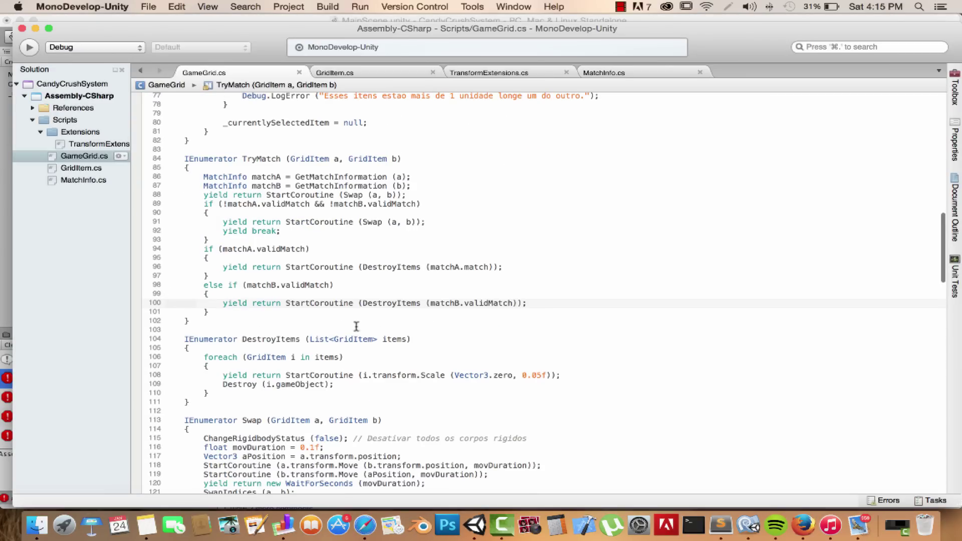
{"action": "double_click", "coordinate": [495, 304]}
{"action": "key", "text": "BackSpace"}
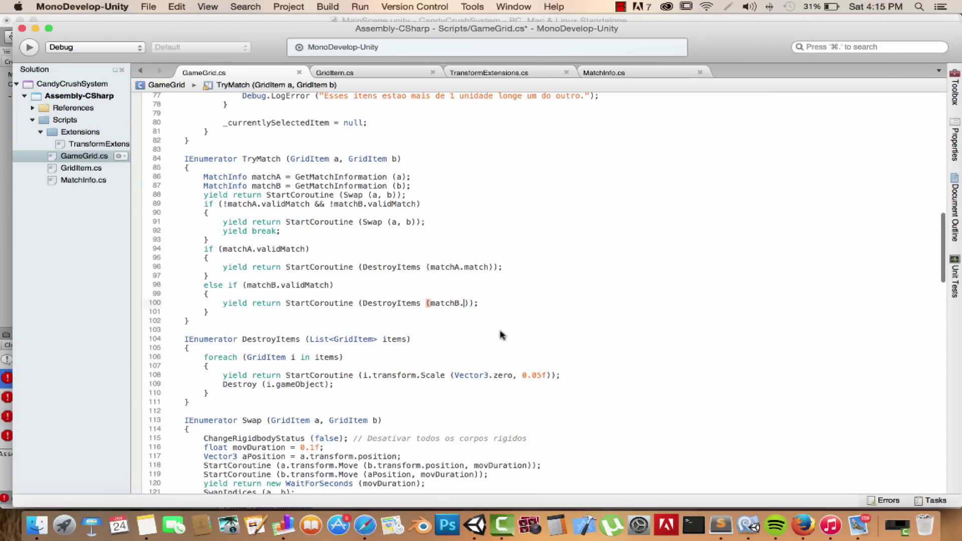
{"action": "key", "text": "ctrl+space"}
{"action": "type", "text": "m"}
{"action": "key", "text": "Return"}
{"action": "key", "text": "super+s"}
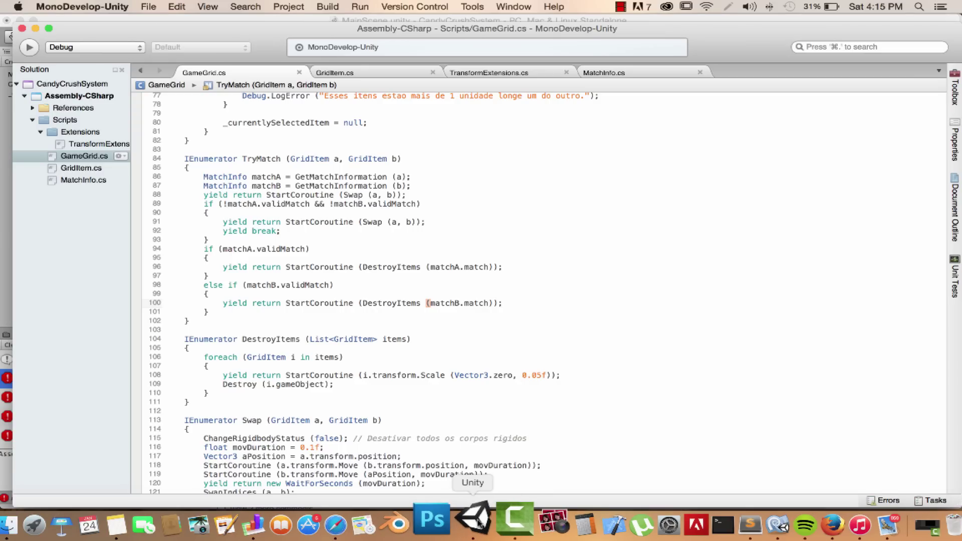
Play the game, try two candy swaps, stop, and review the four False printouts.
{"action": "left_click", "coordinate": [479, 524]}
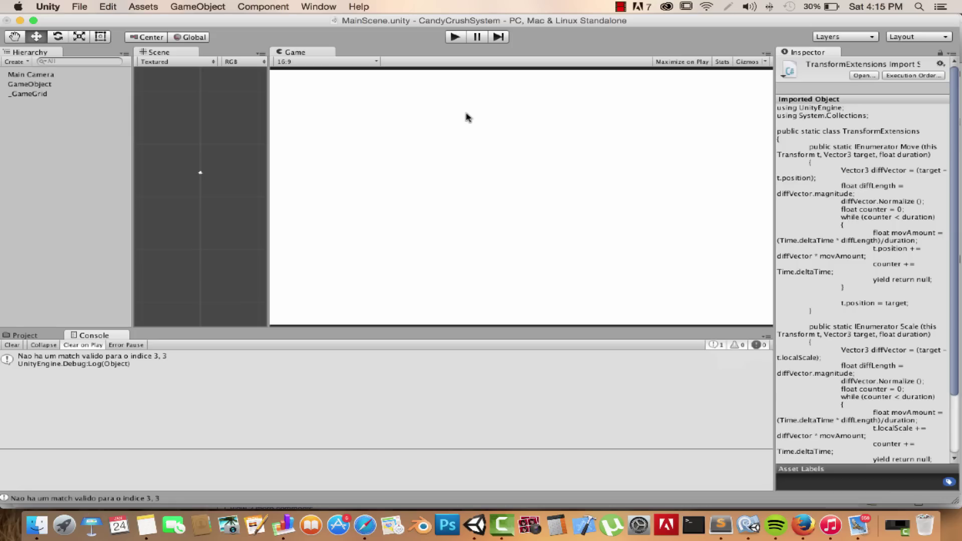
{"action": "left_click", "coordinate": [455, 37]}
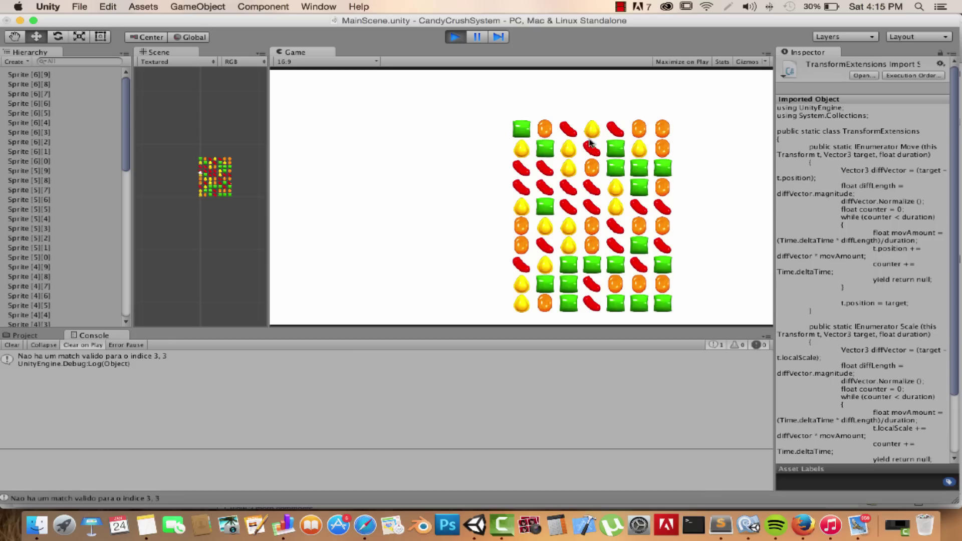
{"action": "left_click_drag", "start_coordinate": [592, 149], "coordinate": [599, 134]}
{"action": "left_click_drag", "start_coordinate": [637, 251], "coordinate": [639, 266]}
{"action": "key", "text": "super+p"}
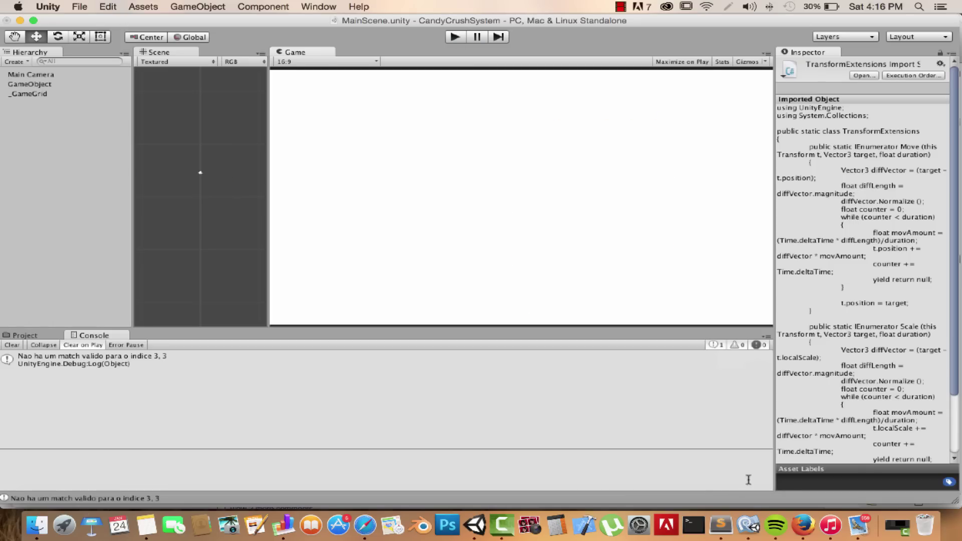
{"action": "left_click", "coordinate": [749, 520]}
{"action": "key", "text": "super+Tab"}
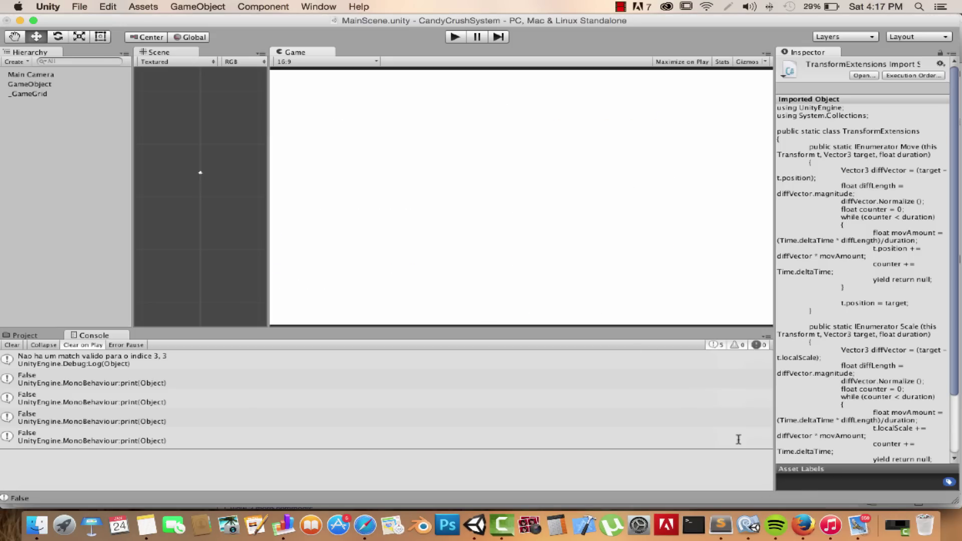
Move 'yield return StartCoroutine (Swap (a, b));' to the first line of TryMatch and save.
{"action": "left_click", "coordinate": [750, 524]}
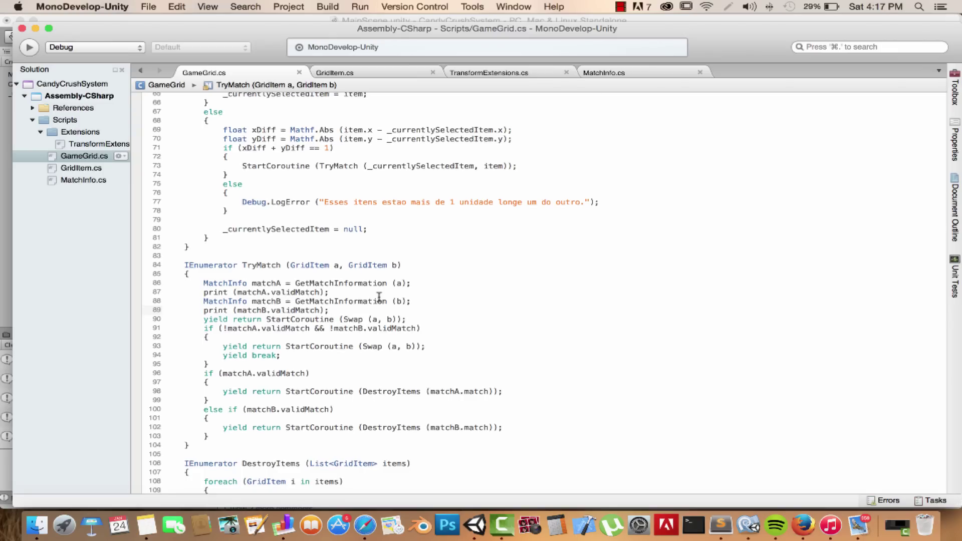
{"action": "scroll", "coordinate": [378, 299], "scroll_direction": "down", "scroll_amount": 2}
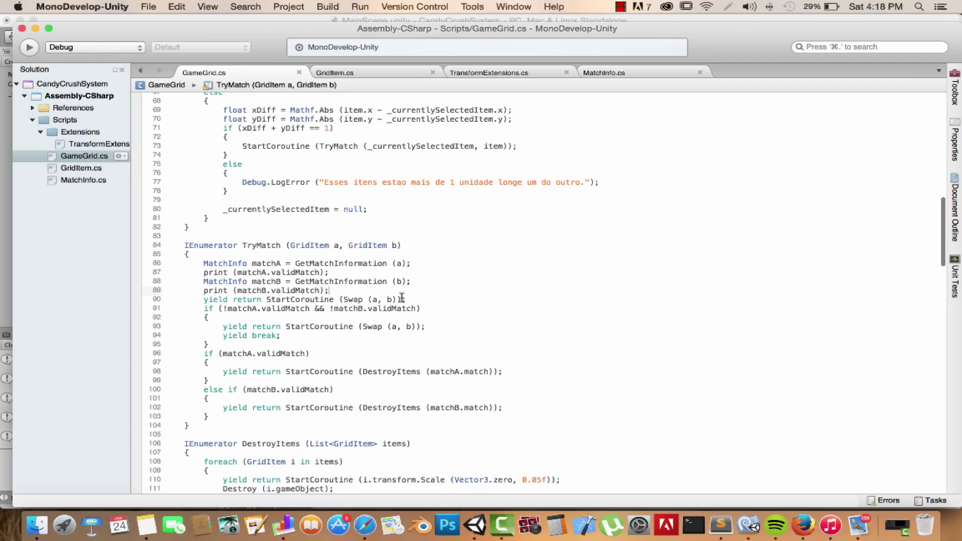
{"action": "left_click_drag", "start_coordinate": [405, 299], "coordinate": [174, 299]}
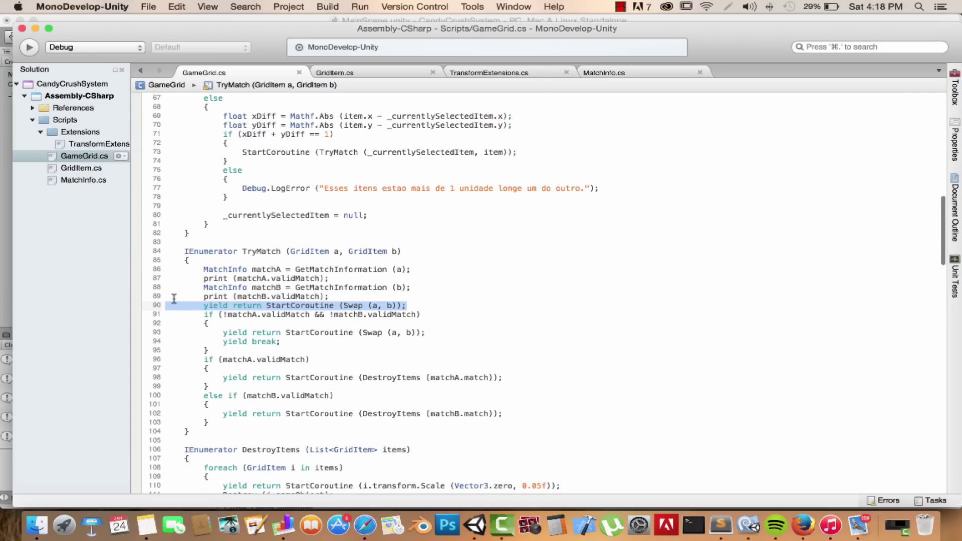
{"action": "key", "text": "super+x"}
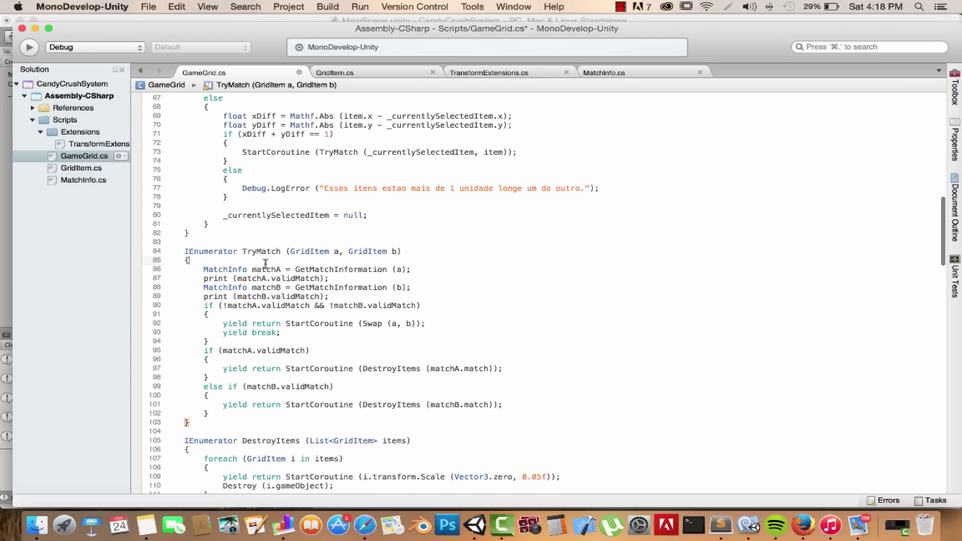
{"action": "key", "text": "Return"}
{"action": "key", "text": "super+v"}
{"action": "key", "text": "super+s"}
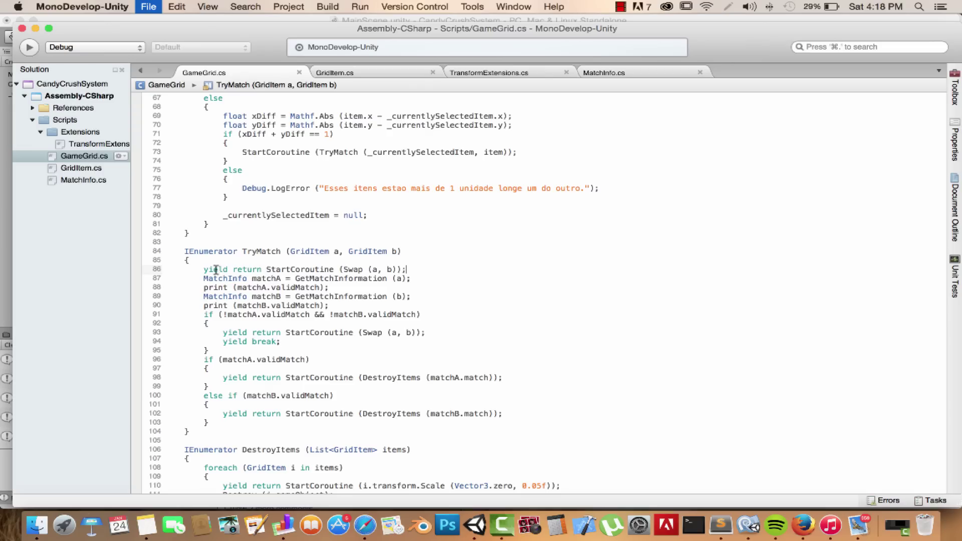
{"action": "left_click_drag", "start_coordinate": [204, 270], "coordinate": [407, 269]}
{"action": "left_click", "coordinate": [408, 270]}
{"action": "left_click_drag", "start_coordinate": [203, 271], "coordinate": [260, 270]}
{"action": "left_click", "coordinate": [262, 270]}
Delete the matchA and matchB validMatch print lines and save GameGrid.cs.
{"action": "left_click_drag", "start_coordinate": [344, 307], "coordinate": [156, 305]}
{"action": "key", "text": "BackSpace"}
{"action": "key", "text": "BackSpace"}
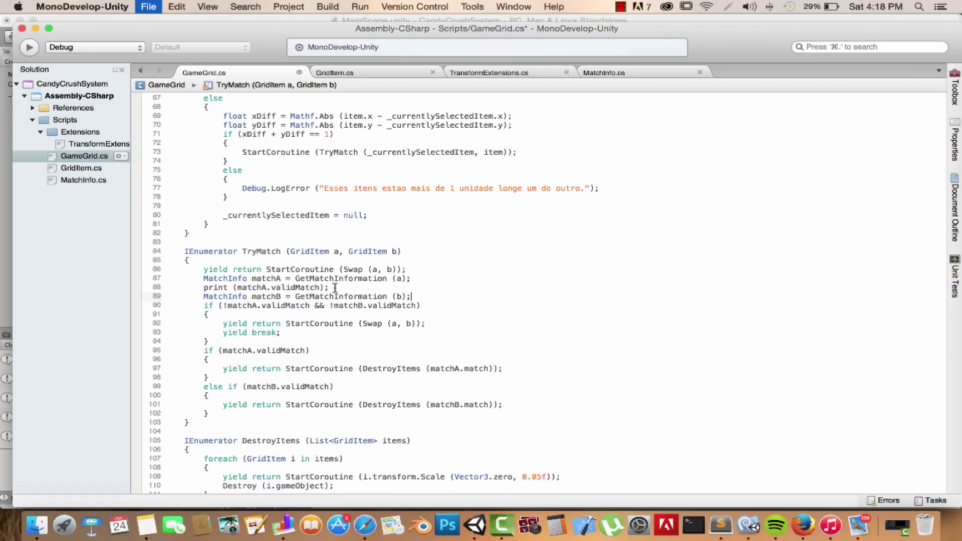
{"action": "left_click_drag", "start_coordinate": [335, 287], "coordinate": [161, 287]}
{"action": "key", "text": "BackSpace"}
{"action": "key", "text": "BackSpace"}
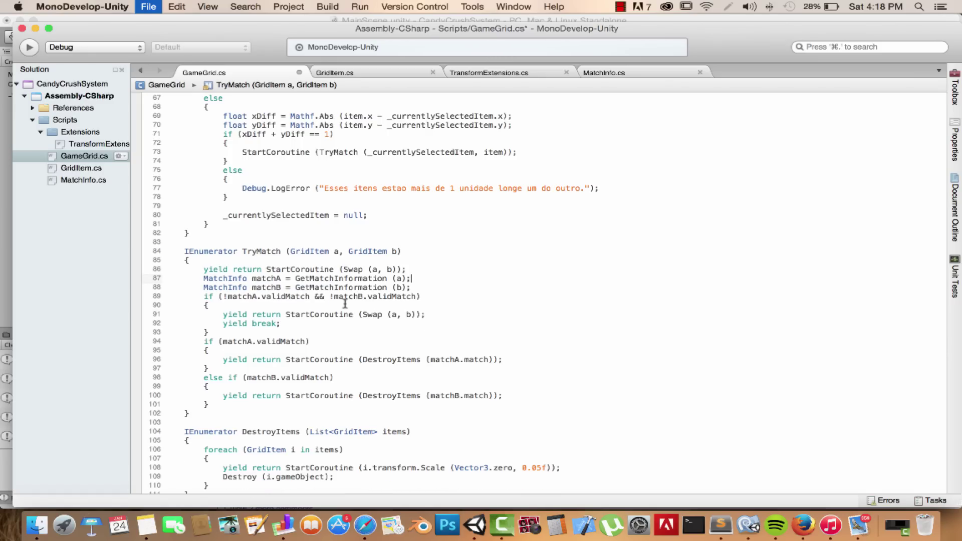
{"action": "key", "text": "super+s"}
{"action": "left_click", "coordinate": [404, 305]}
{"action": "scroll", "coordinate": [403, 307], "scroll_direction": "down", "scroll_amount": 1}
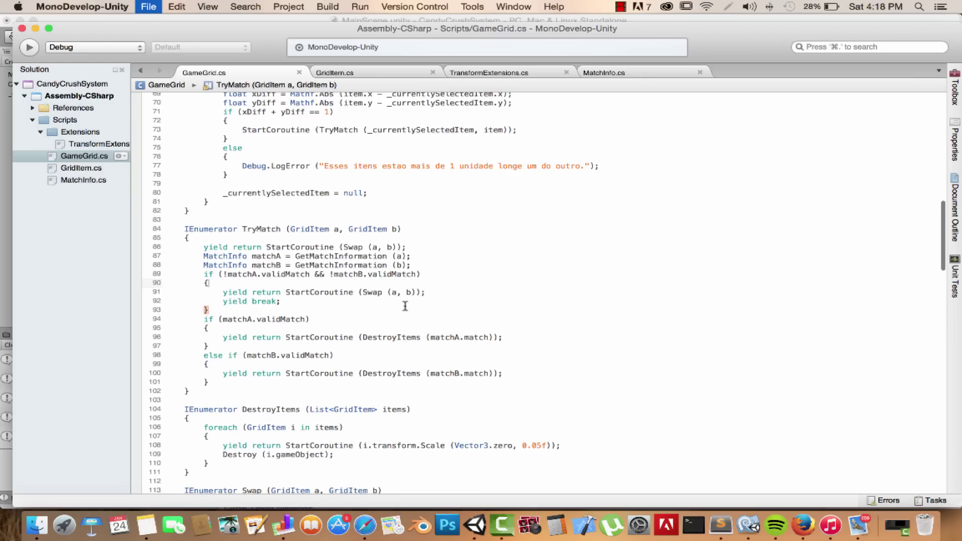
{"action": "left_click", "coordinate": [475, 525]}
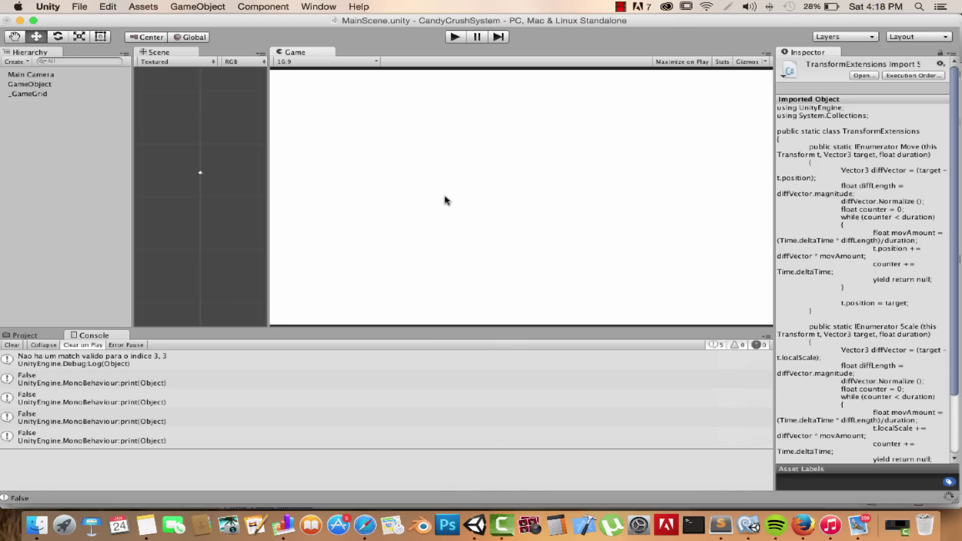
Play the game, swap a yellow candy into a match to leave a gap, then stop.
{"action": "left_click", "coordinate": [454, 38]}
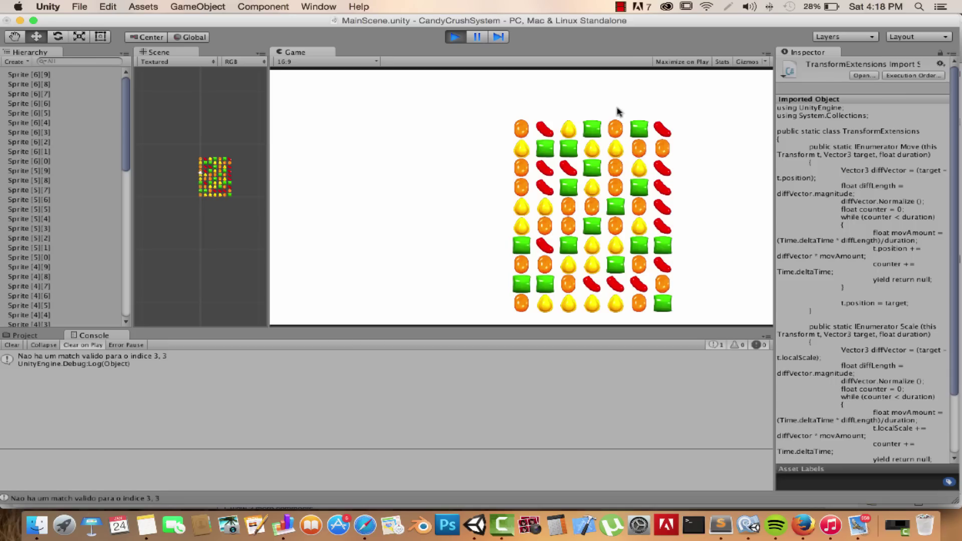
{"action": "left_click_drag", "start_coordinate": [635, 165], "coordinate": [638, 150]}
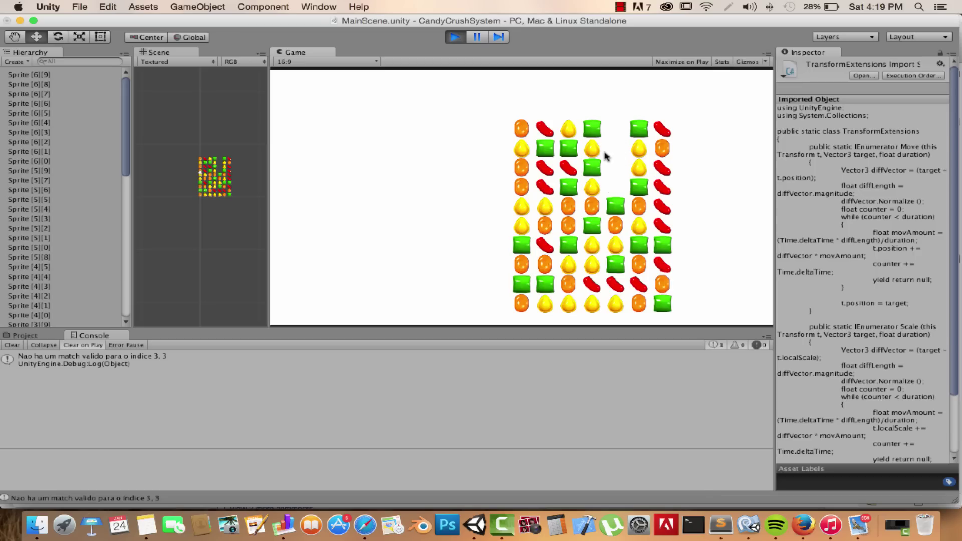
{"action": "left_click", "coordinate": [455, 37]}
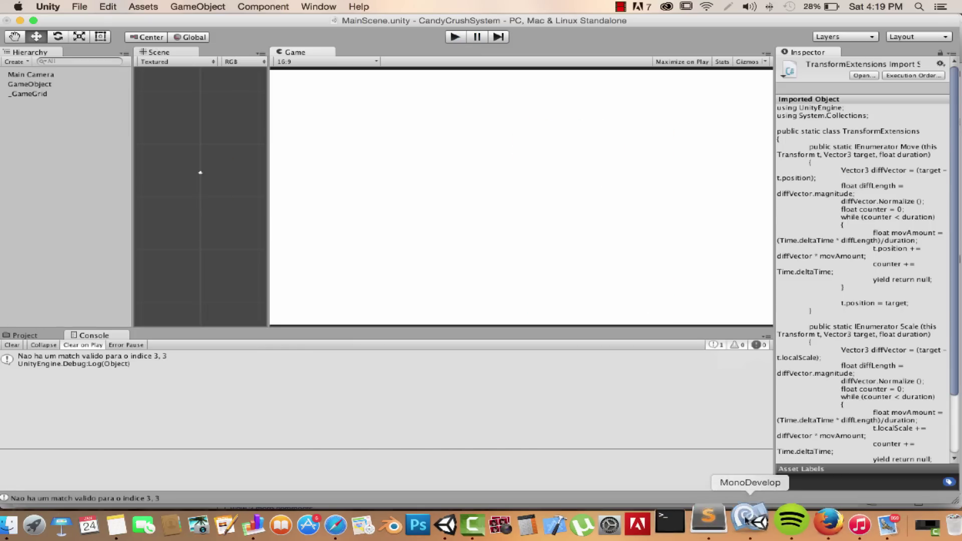
Change the Scale duration in DestroyItems on line 108 from 0.05f to 1f.
{"action": "left_click", "coordinate": [721, 525]}
{"action": "scroll", "coordinate": [435, 302], "scroll_direction": "down", "scroll_amount": 5}
{"action": "left_click", "coordinate": [546, 277]}
{"action": "key", "text": "shift+Up"}
{"action": "left_click", "coordinate": [541, 279]}
{"action": "key", "text": "BackSpace"}
{"action": "key", "text": "BackSpace"}
{"action": "key", "text": "BackSpace"}
{"action": "type", "text": "1f));"}
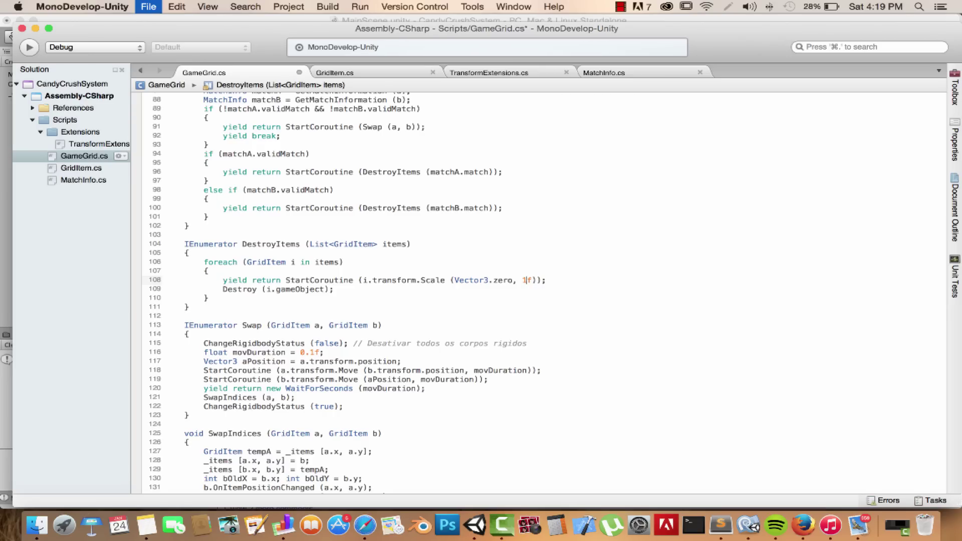
Play-test two adjacent candy swaps that form matches, letting them shrink away, then stop.
{"action": "left_click", "coordinate": [476, 524]}
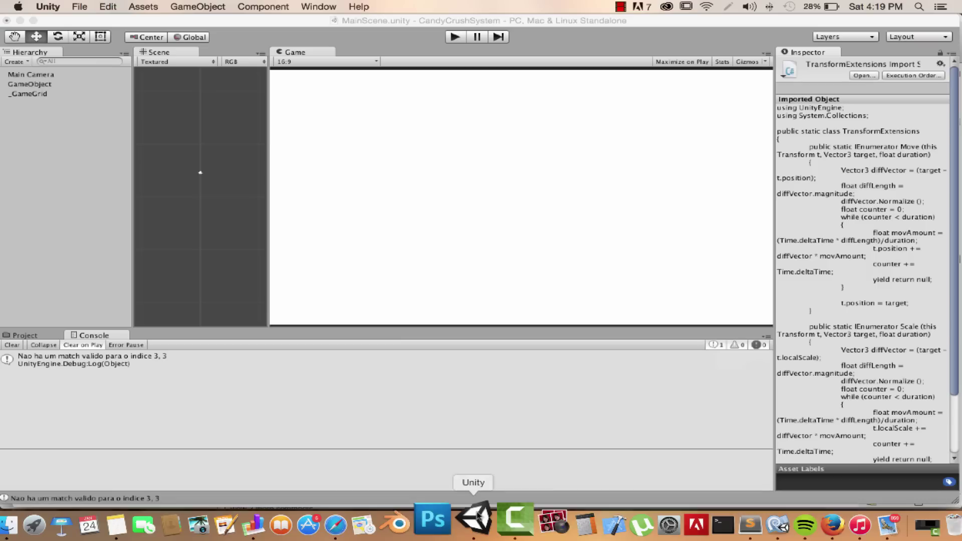
{"action": "left_click", "coordinate": [455, 38]}
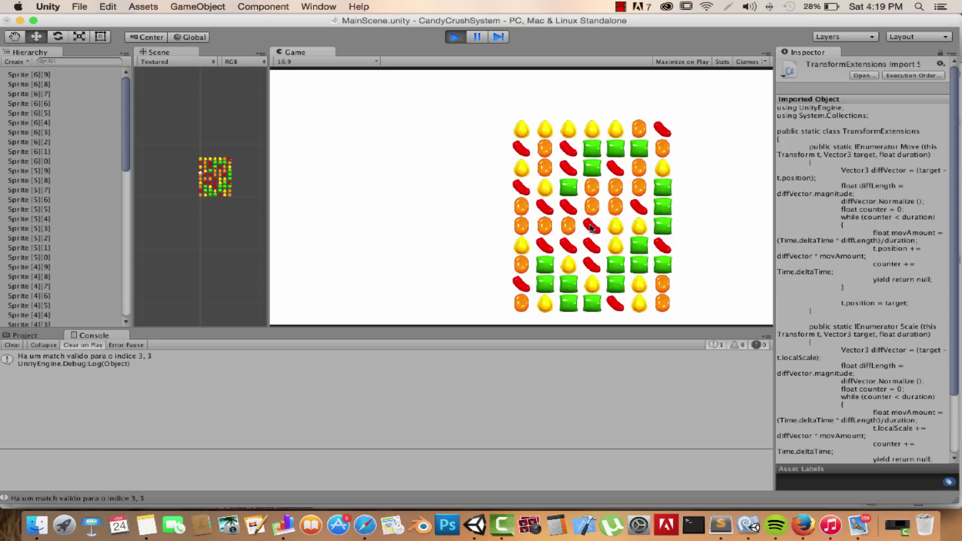
{"action": "left_click", "coordinate": [591, 210]}
{"action": "left_click", "coordinate": [570, 229]}
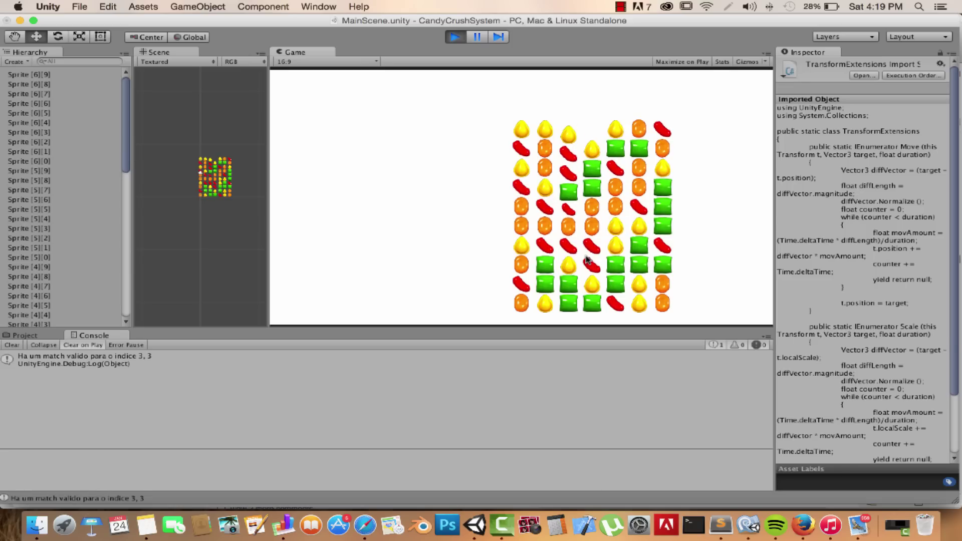
{"action": "left_click", "coordinate": [548, 209]}
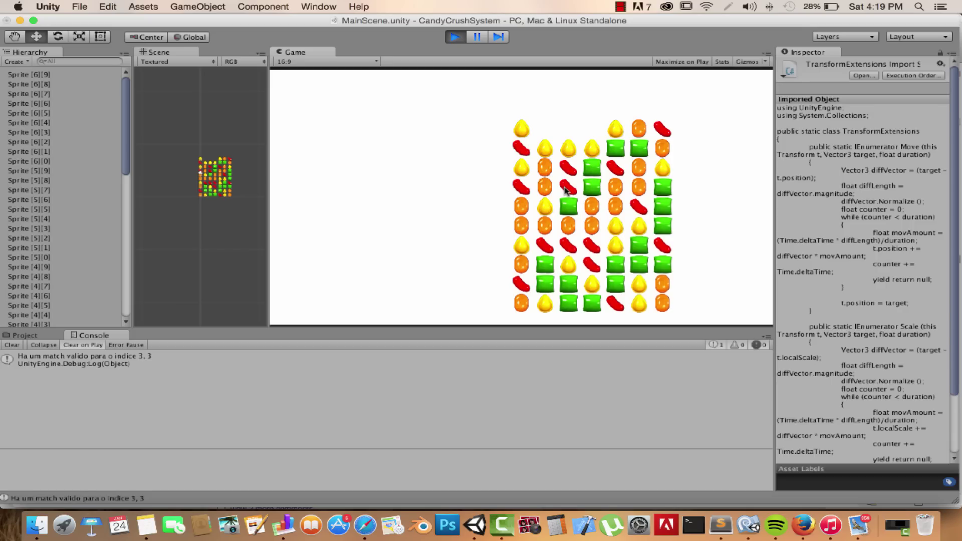
{"action": "left_click", "coordinate": [456, 37]}
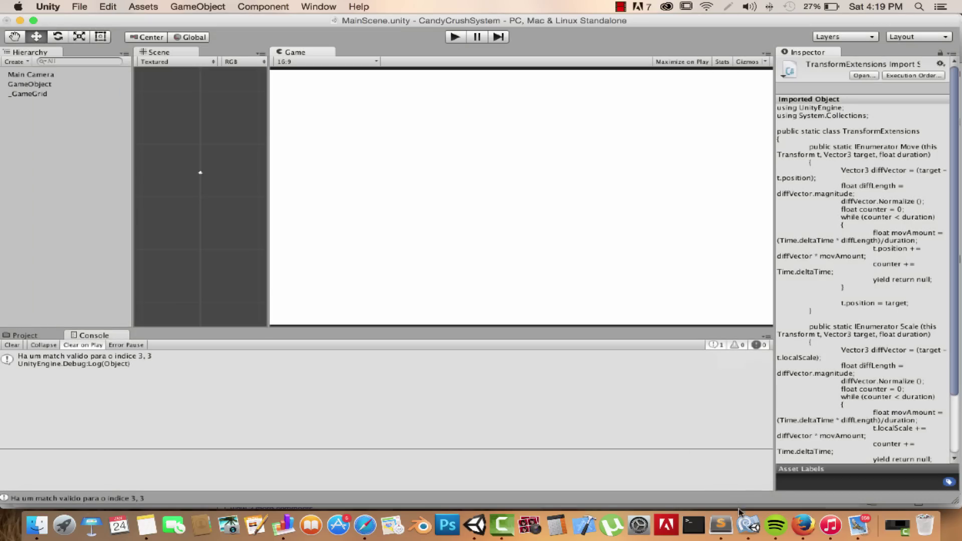
{"action": "left_click", "coordinate": [748, 525]}
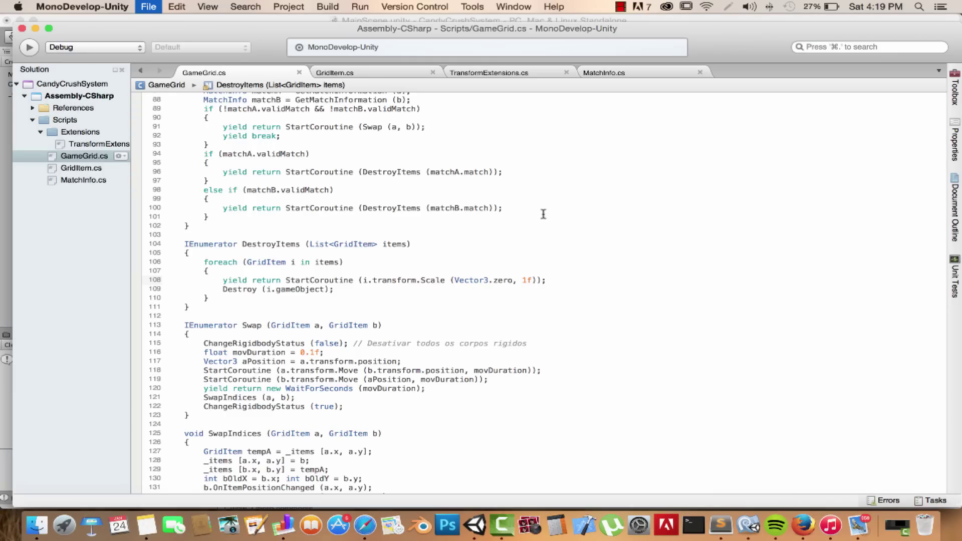
{"action": "scroll", "coordinate": [356, 314], "scroll_direction": "up", "scroll_amount": 1}
{"action": "left_click", "coordinate": [357, 313]}
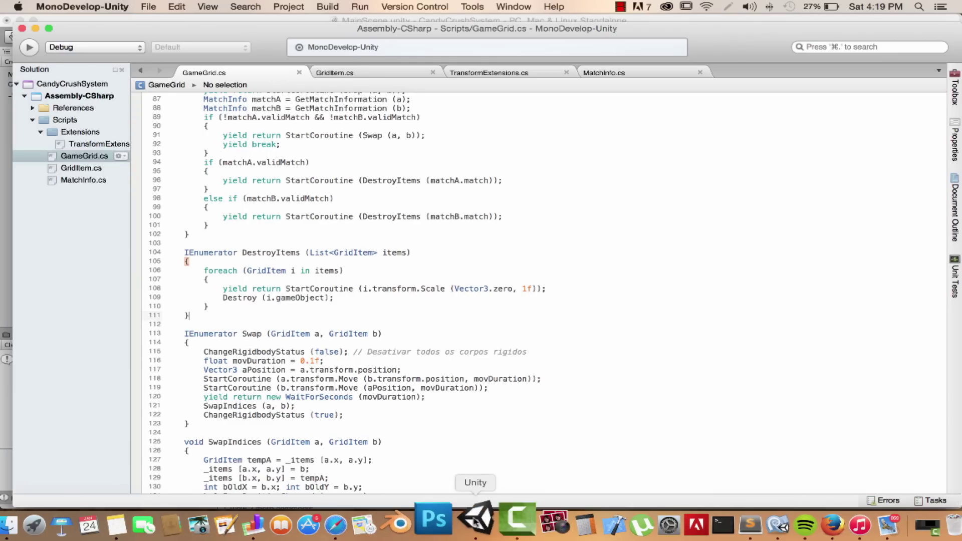
{"action": "left_click", "coordinate": [475, 525]}
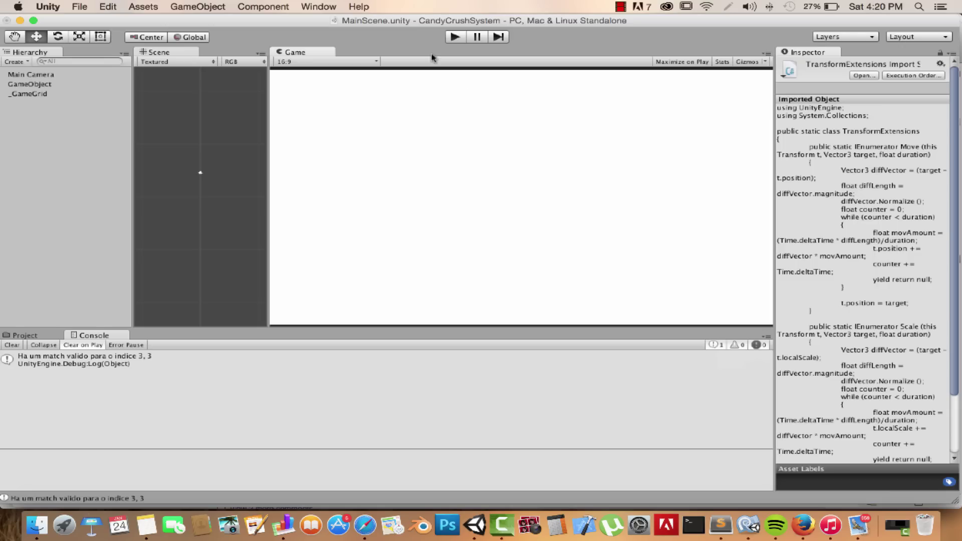
Start Play mode from the Unity toolbar to run the candy grid again.
{"action": "left_click", "coordinate": [452, 38]}
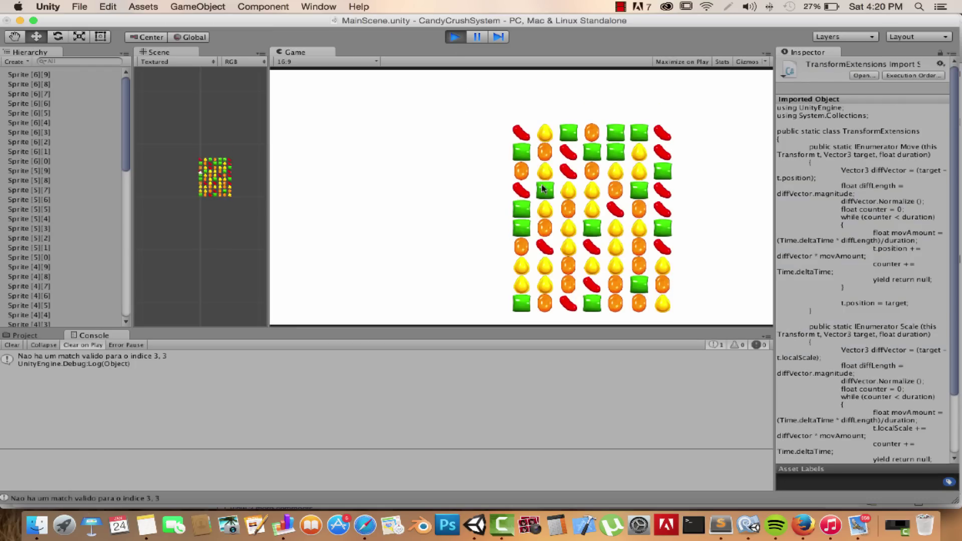